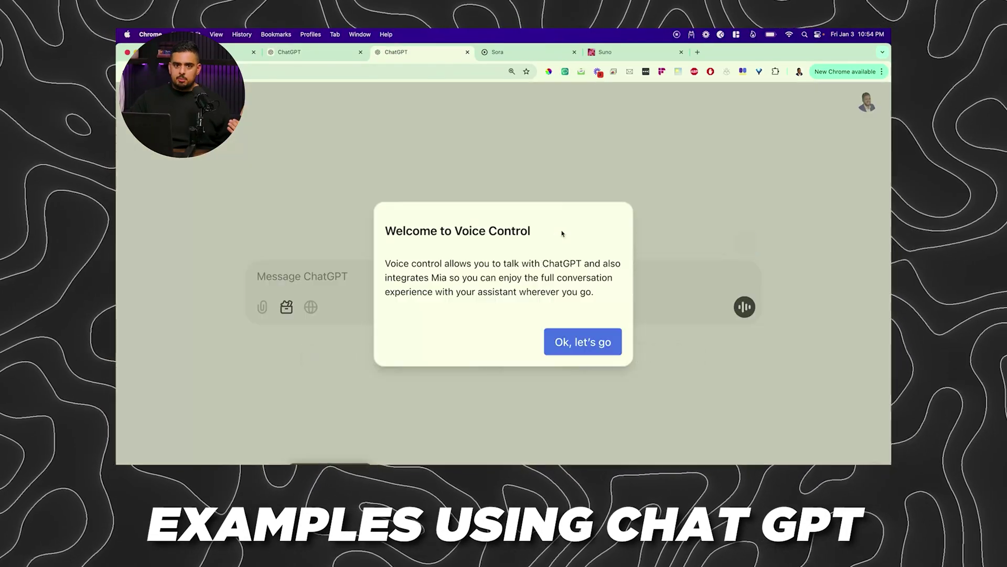
# Dismiss the Voice Control welcome tour through to the Meet Mia card.
pyautogui.click(583, 341)
pyautogui.click(686, 240)
pyautogui.click(514, 253)
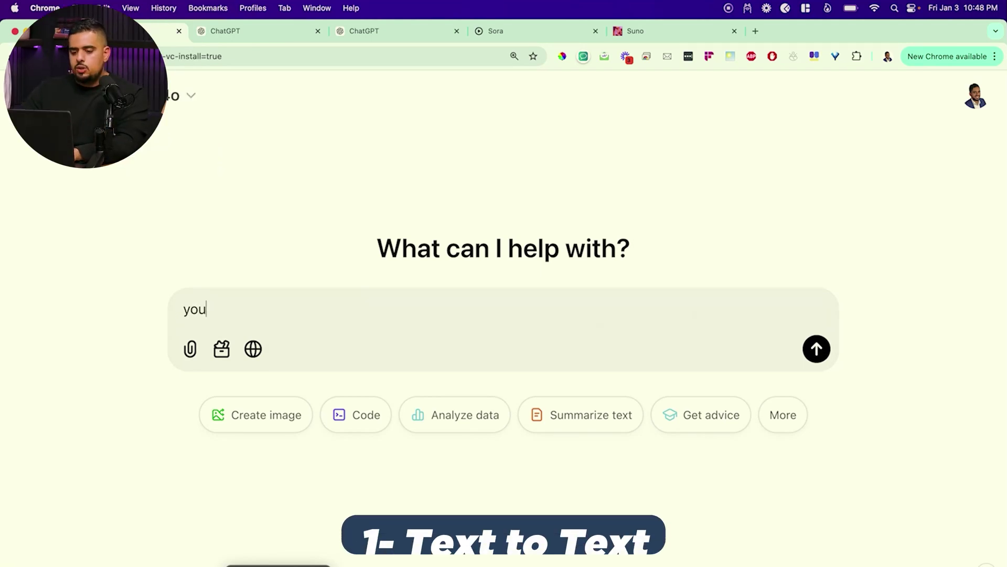
# Ask ChatGPT, as a prompt engineer, for a prompt producing an SEO-optimized Smiley Dental webpage and blog.
pyautogui.write('are a prompt engi')
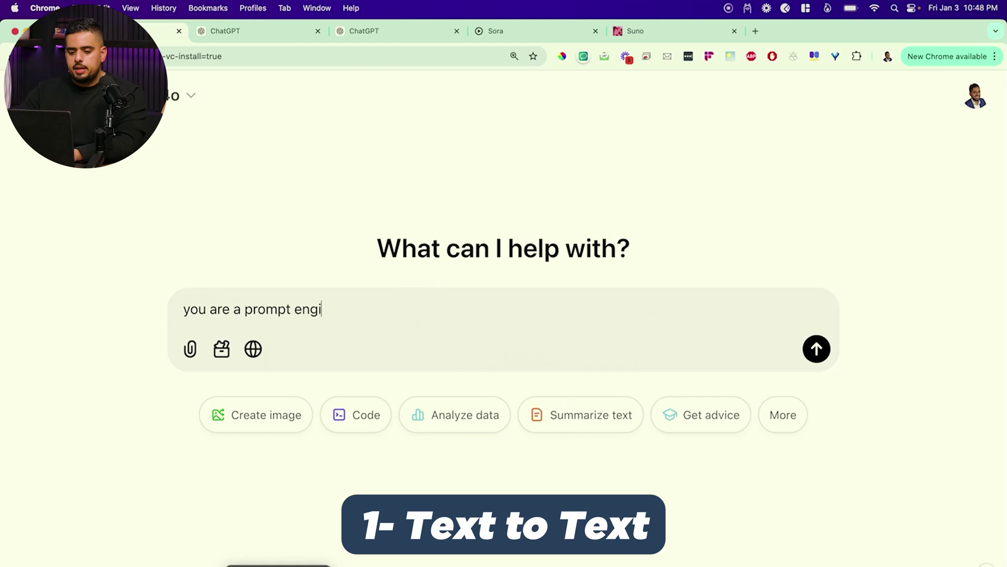
pyautogui.write('neer, create a ')
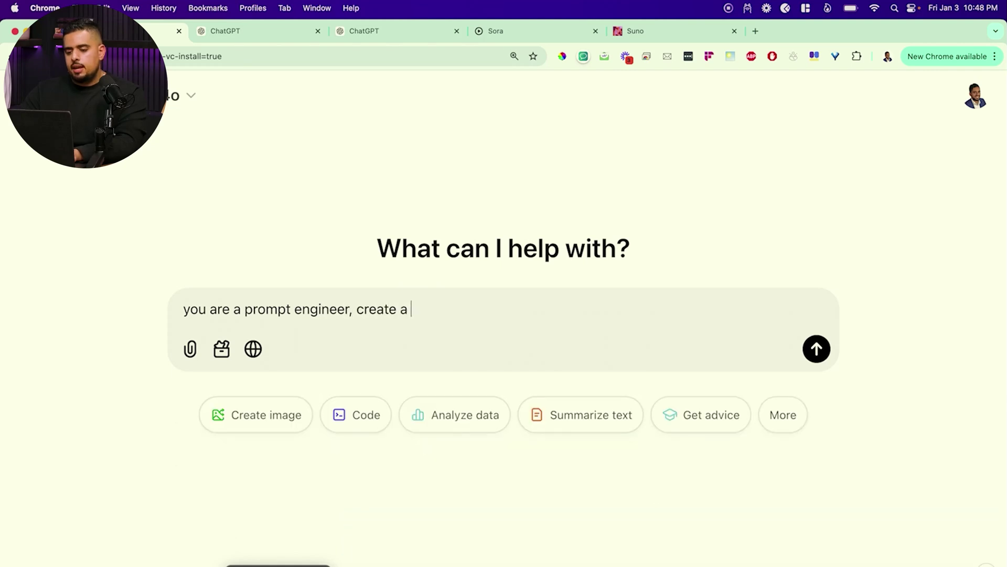
pyautogui.write('prompt that will generate an seo ')
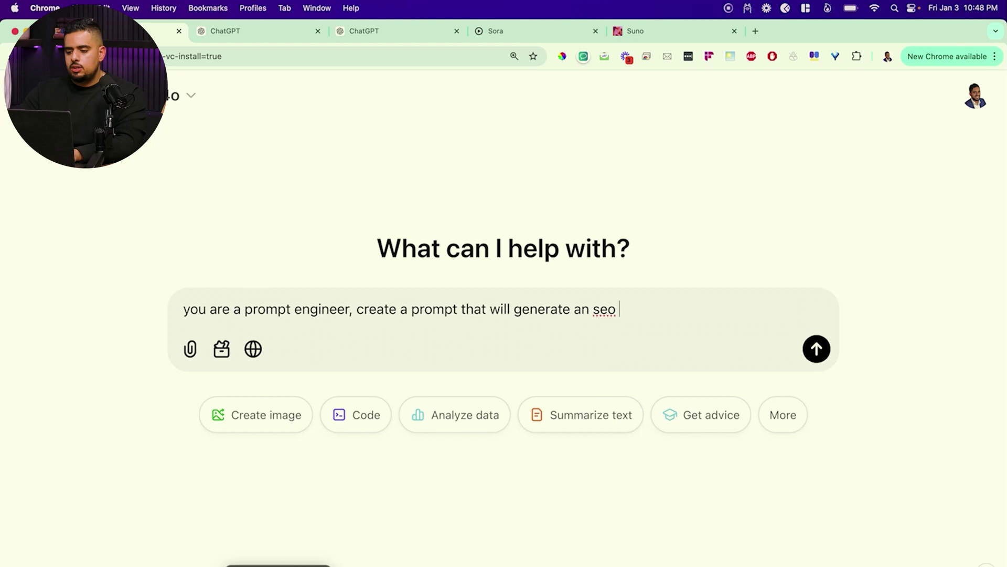
pyautogui.write('optimized webpage')
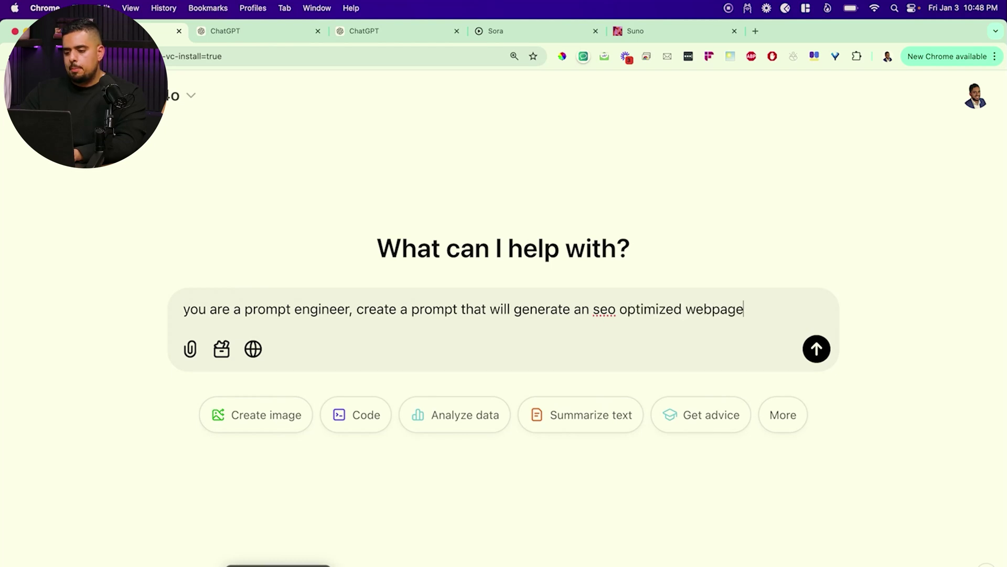
pyautogui.write(' and blog for my denta')
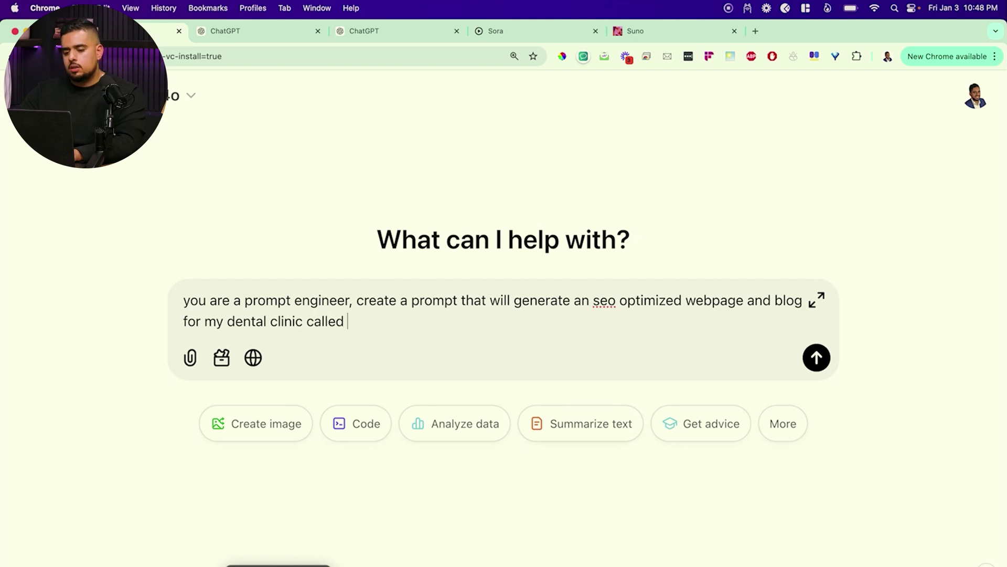
pyautogui.write('l clinic called Smiley Dental')
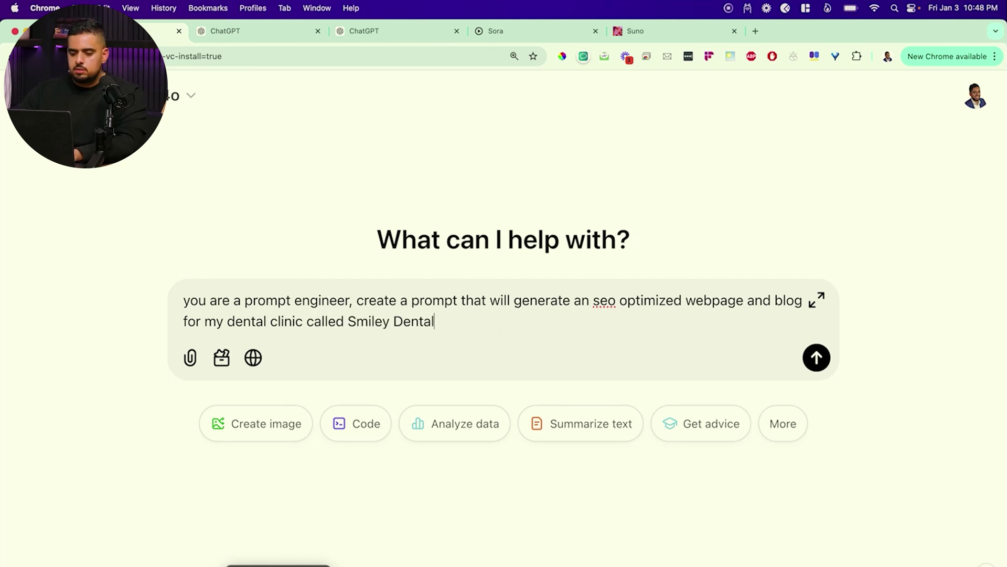
pyautogui.press('Return')
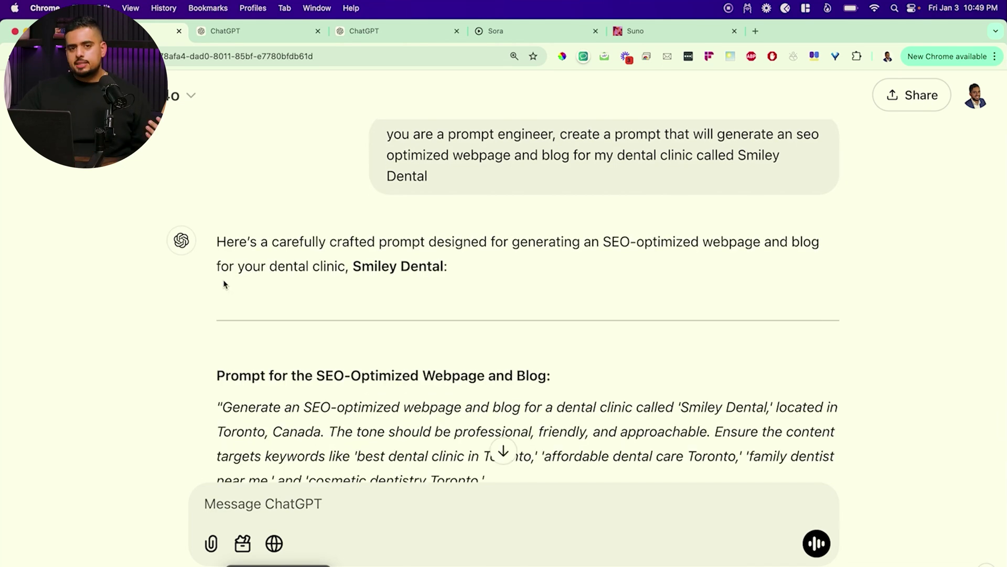
pyautogui.scroll(-3, 310, 321)
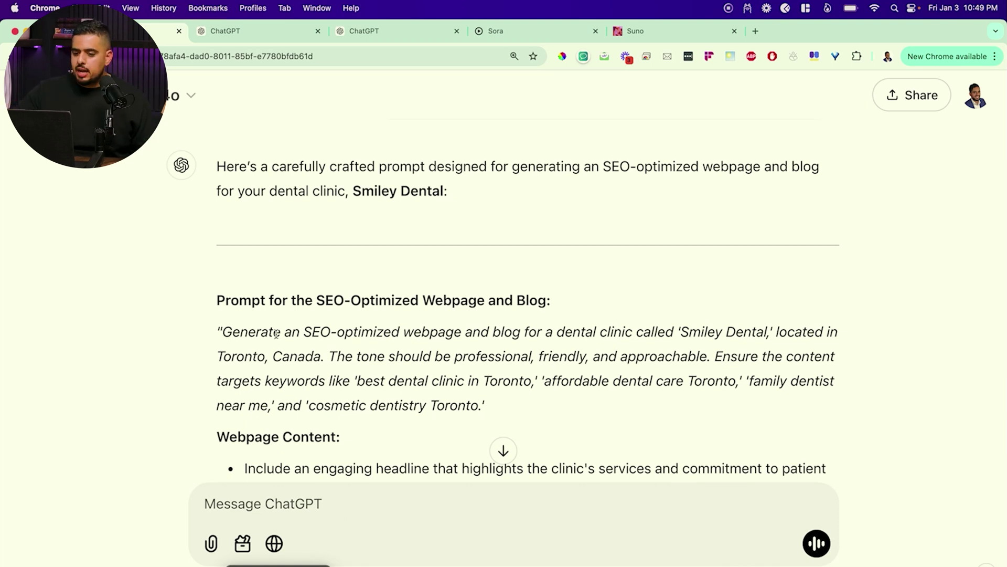
pyautogui.scroll(-1, 302, 333)
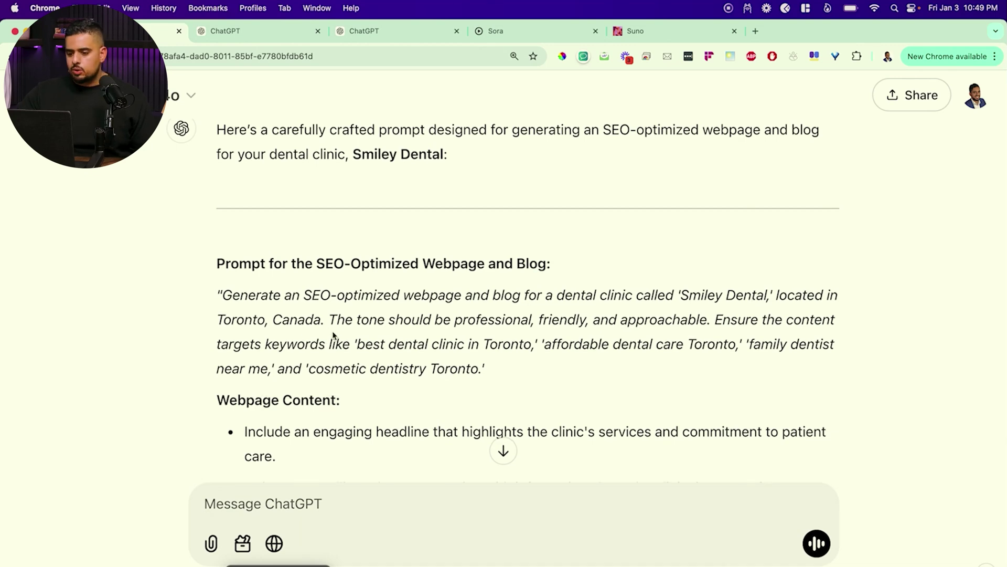
pyautogui.scroll(-2, 333, 342)
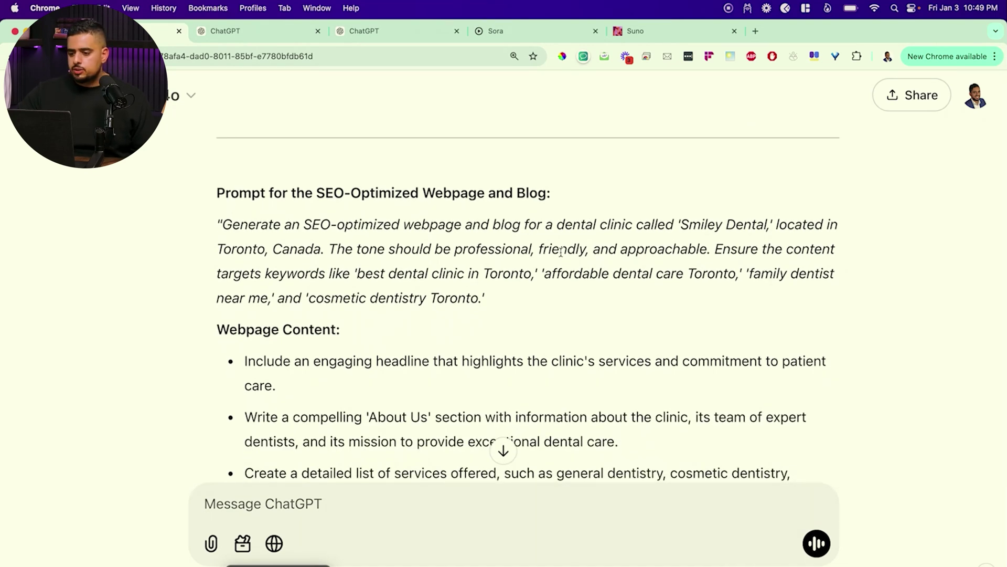
pyautogui.scroll(-8, 627, 263)
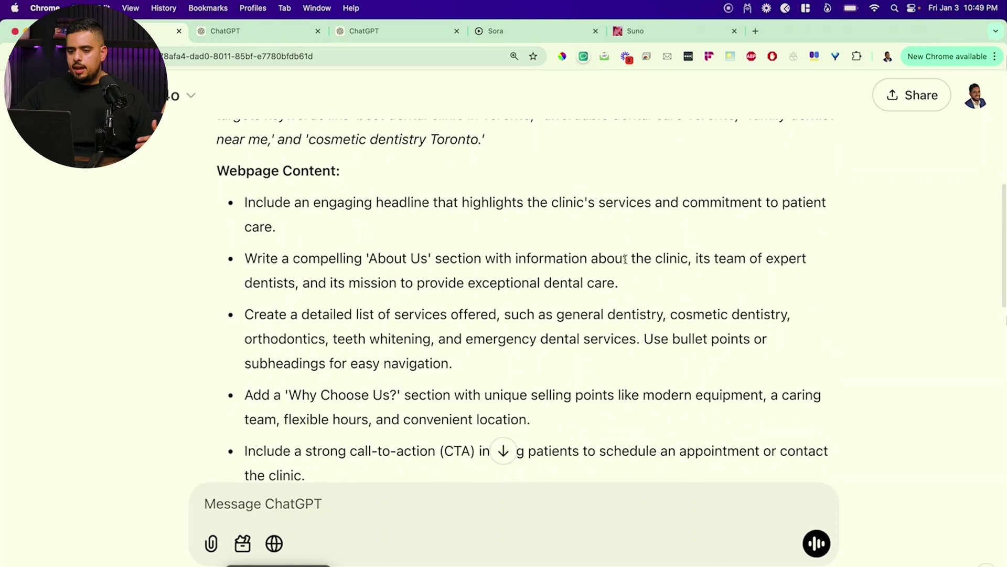
pyautogui.scroll(-9, 627, 263)
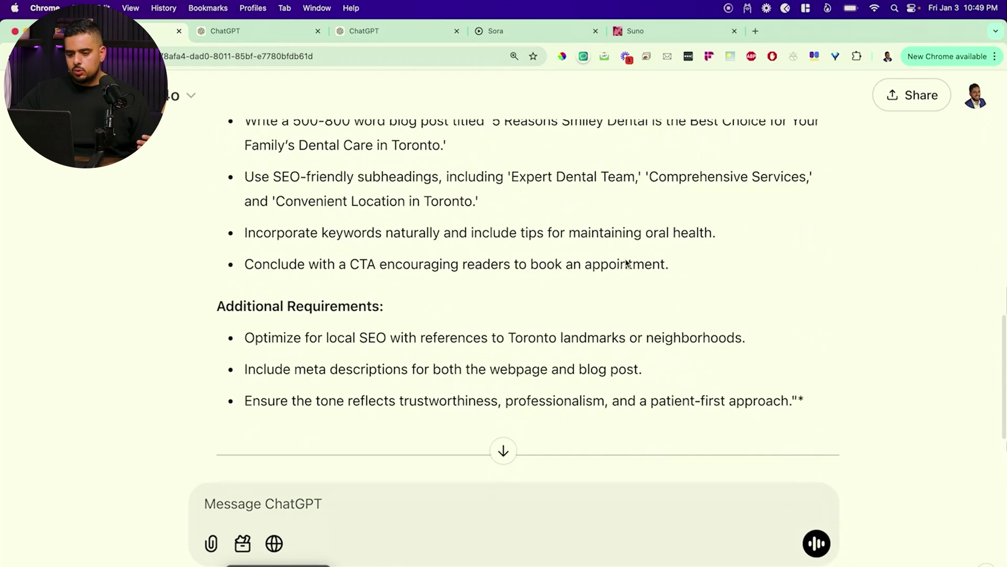
pyautogui.scroll(14, 625, 263)
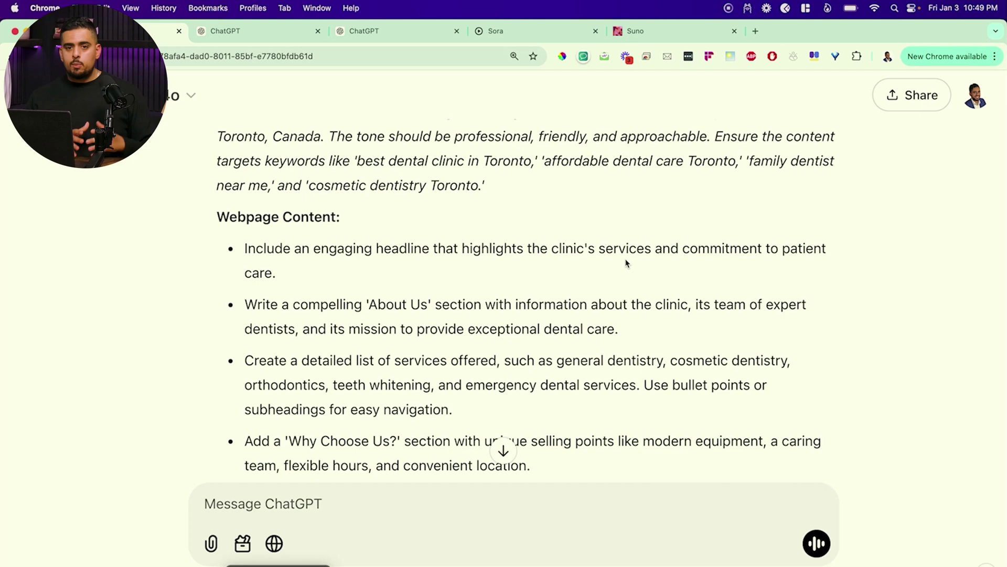
pyautogui.scroll(-2, 627, 263)
pyautogui.scroll(-10, 627, 263)
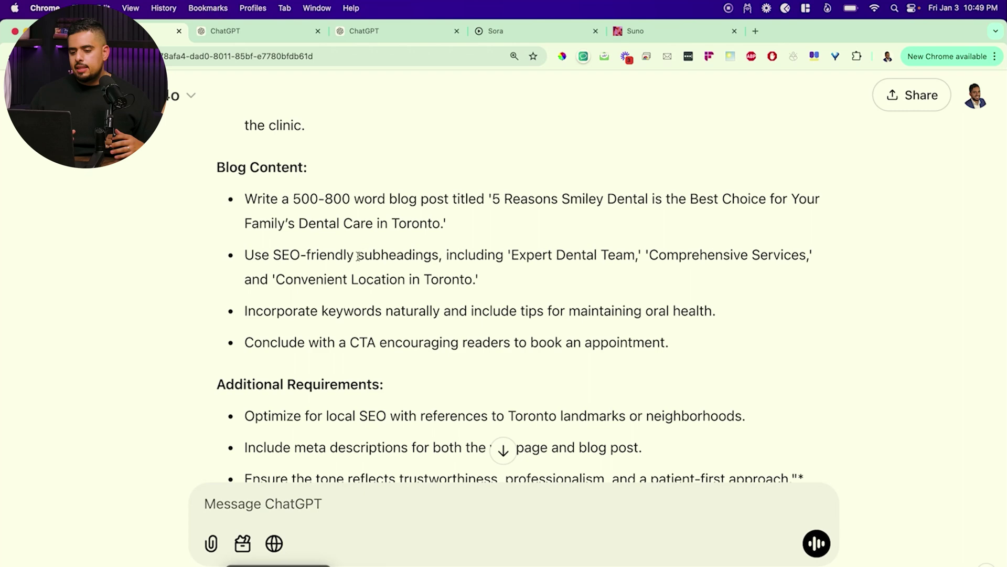
pyautogui.scroll(15, 359, 256)
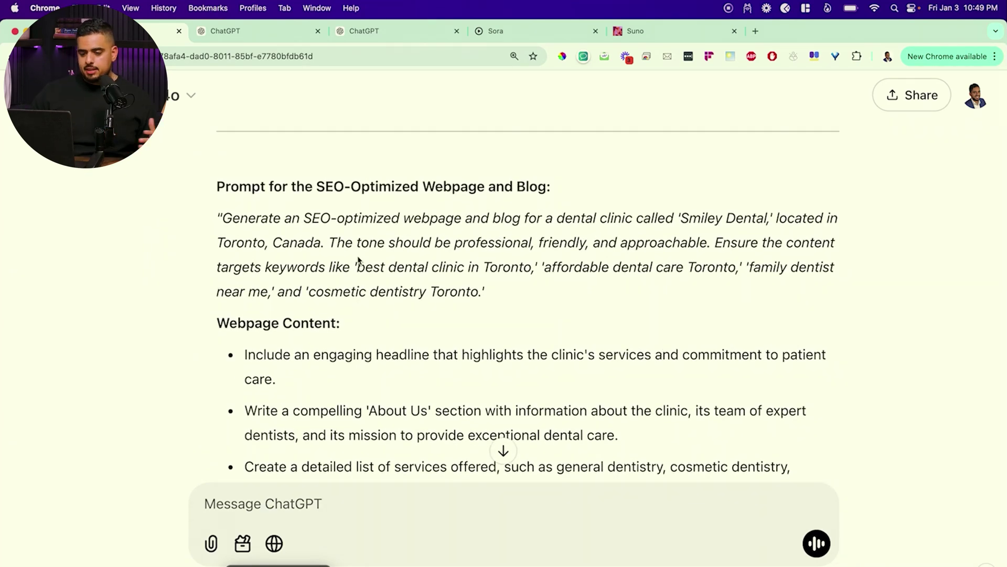
pyautogui.scroll(-8, 358, 259)
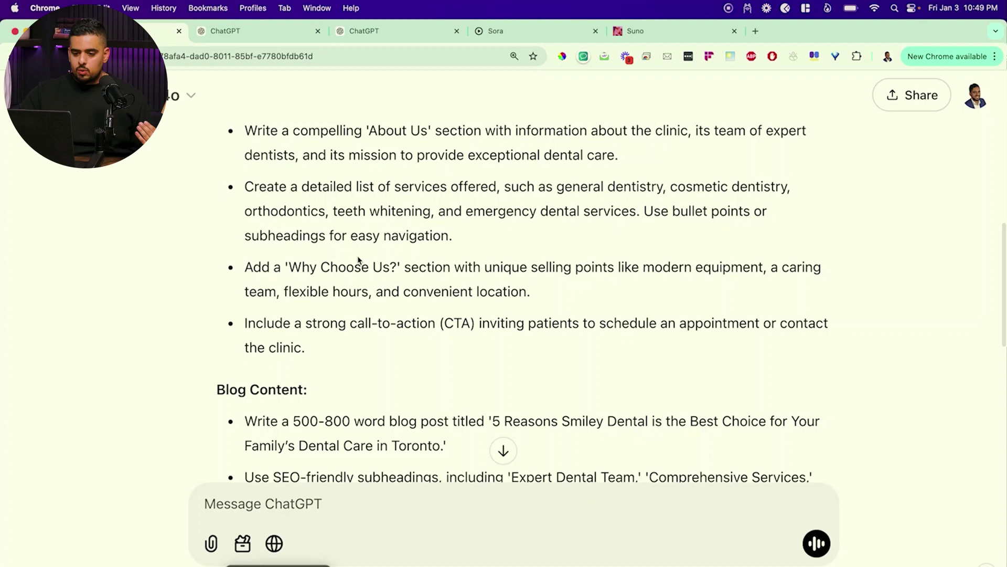
pyautogui.scroll(-5, 393, 381)
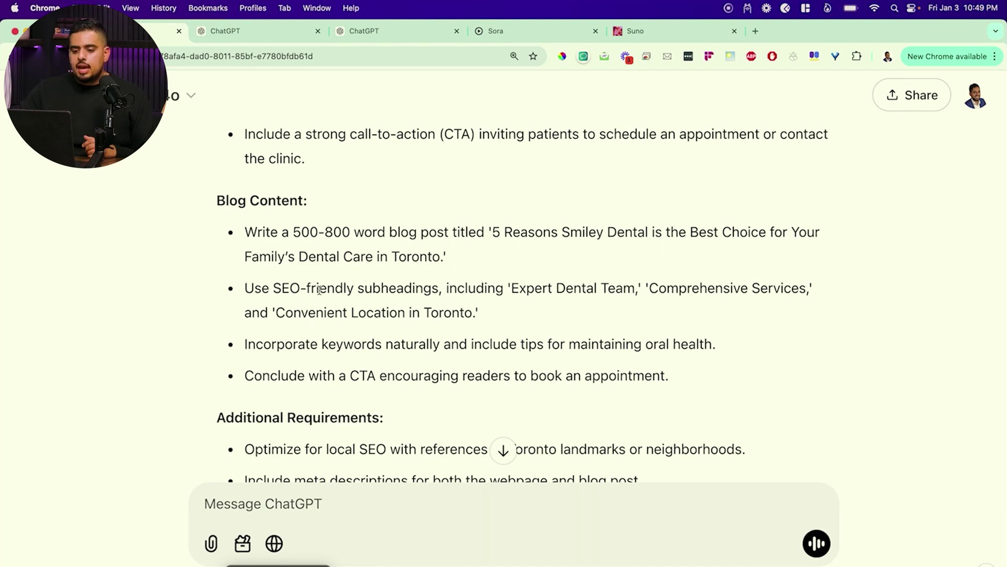
# Read to the end of the blog prompt, then switch to the other ChatGPT tab.
pyautogui.moveTo(354, 288); pyautogui.dragTo(433, 288)
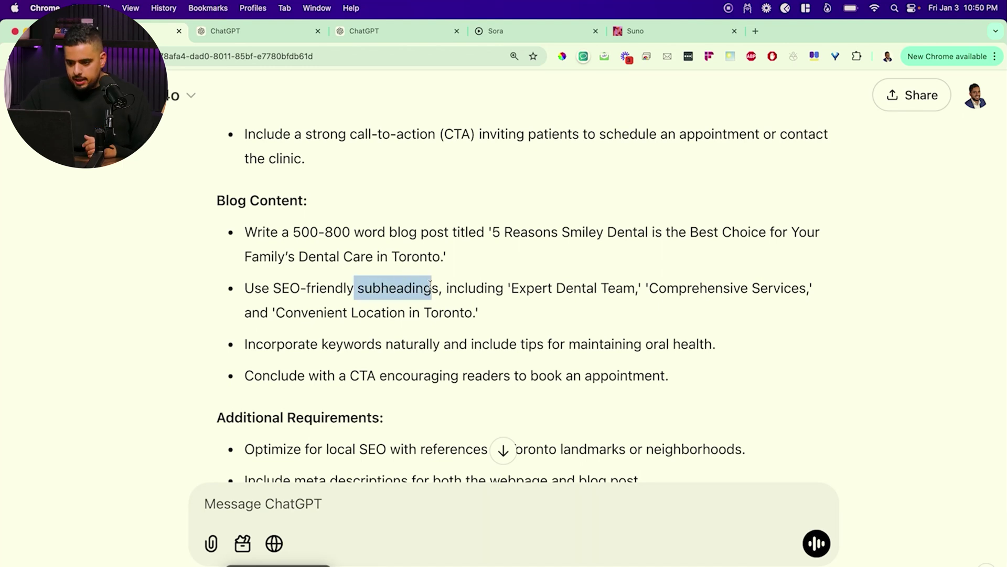
pyautogui.click(512, 283)
pyautogui.moveTo(512, 283); pyautogui.dragTo(507, 326)
pyautogui.scroll(-2, 494, 367)
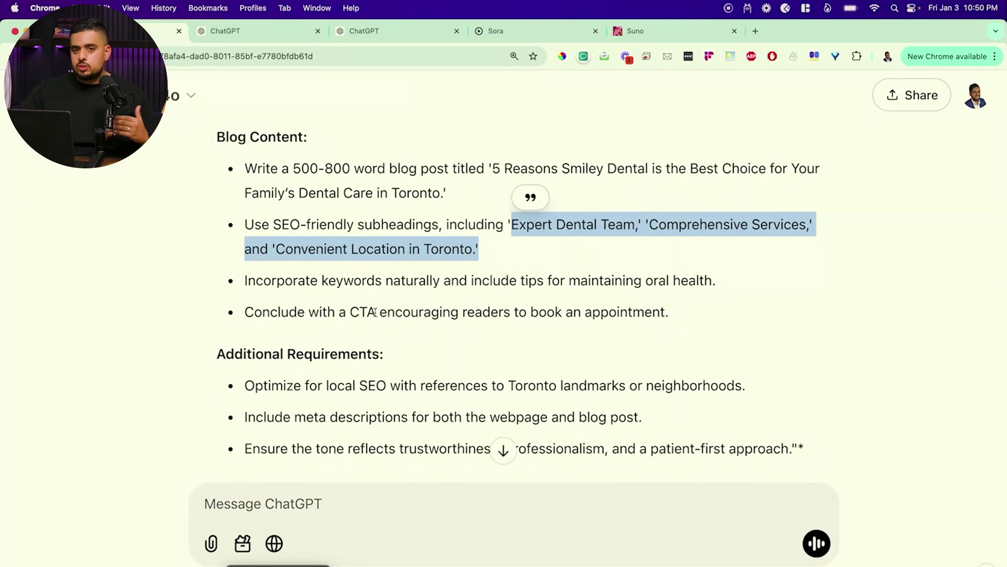
pyautogui.scroll(-3, 374, 312)
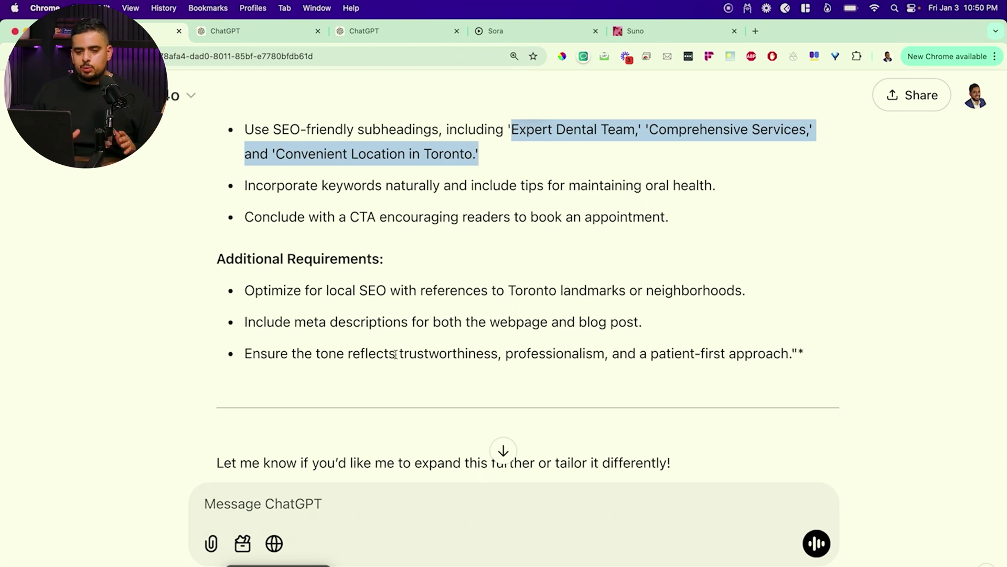
pyautogui.hotkey('ctrl', 'Tab')
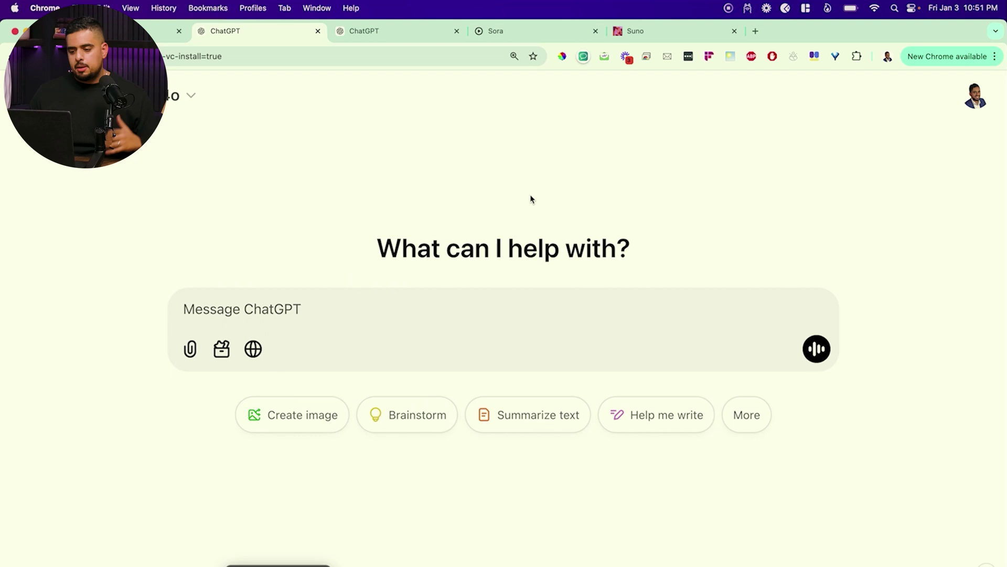
# Reload the chat page through the Voice Control extension and close its info panel.
pyautogui.click(584, 58)
pyautogui.click(565, 132)
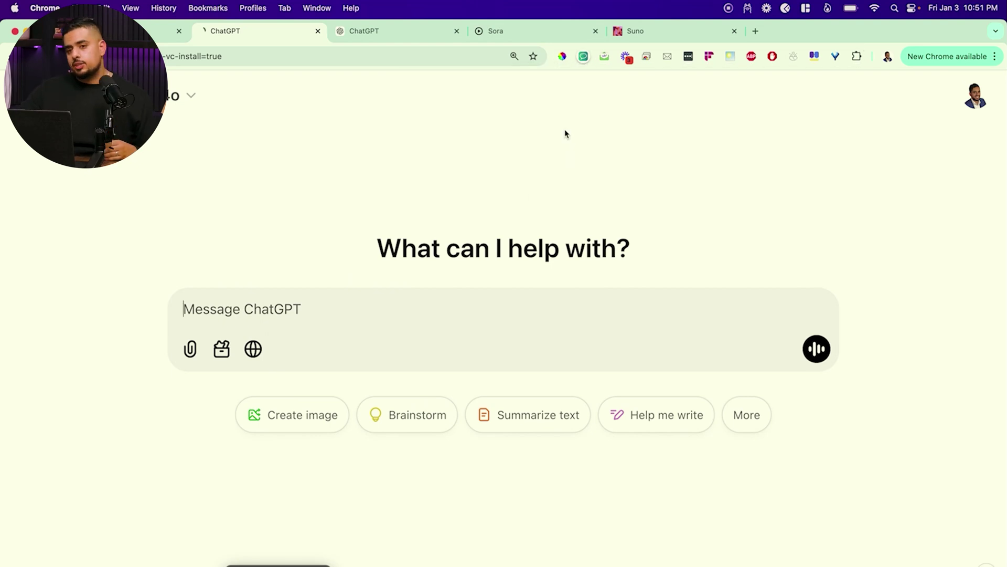
pyautogui.click(588, 60)
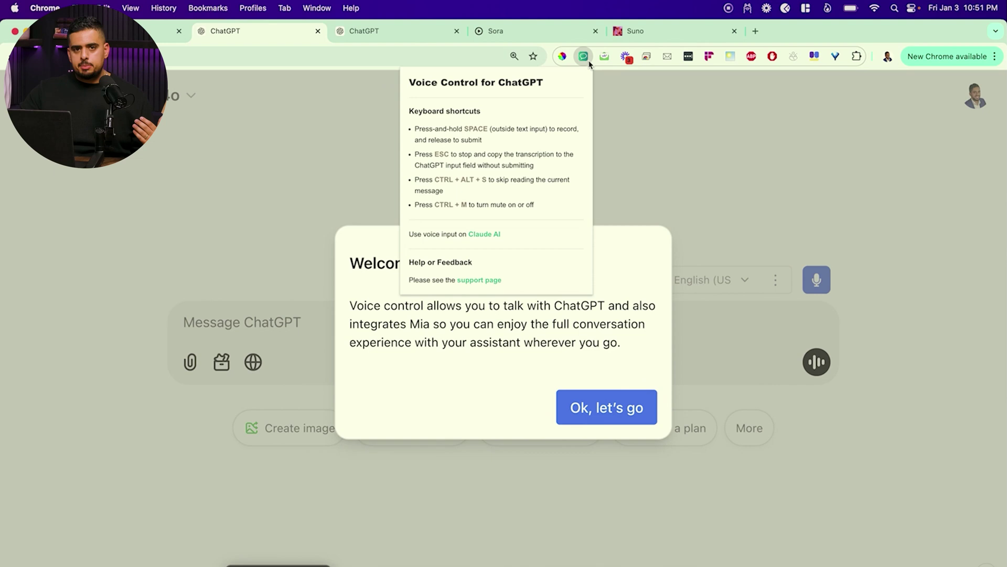
pyautogui.click(634, 135)
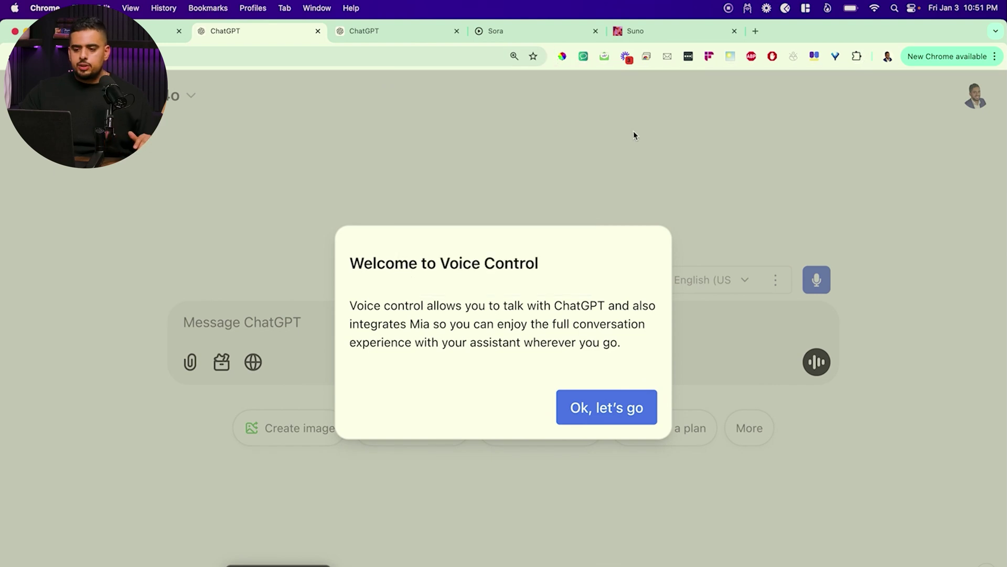
# Complete the Voice Control welcome and Mia tour.
pyautogui.click(612, 407)
pyautogui.click(738, 342)
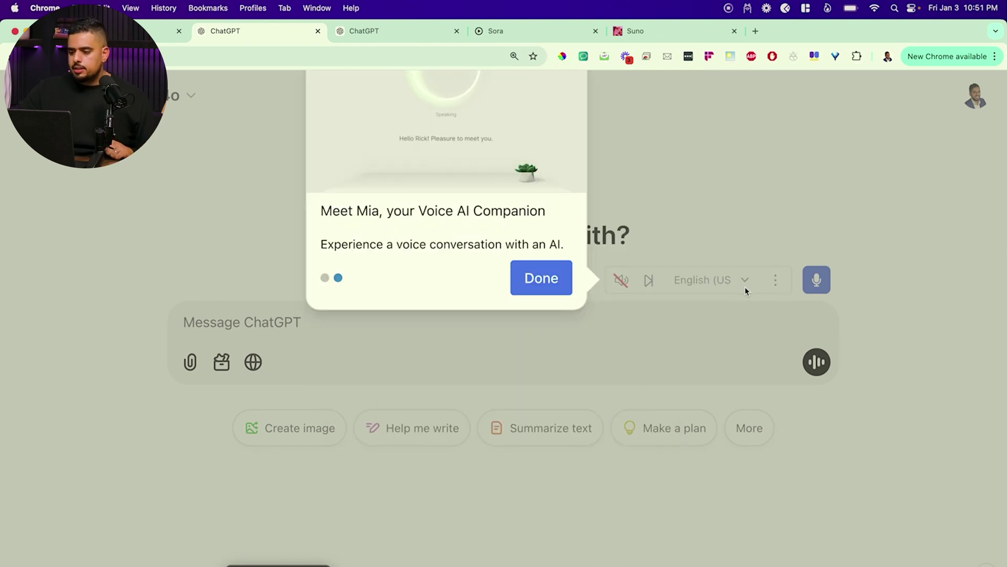
pyautogui.click(560, 280)
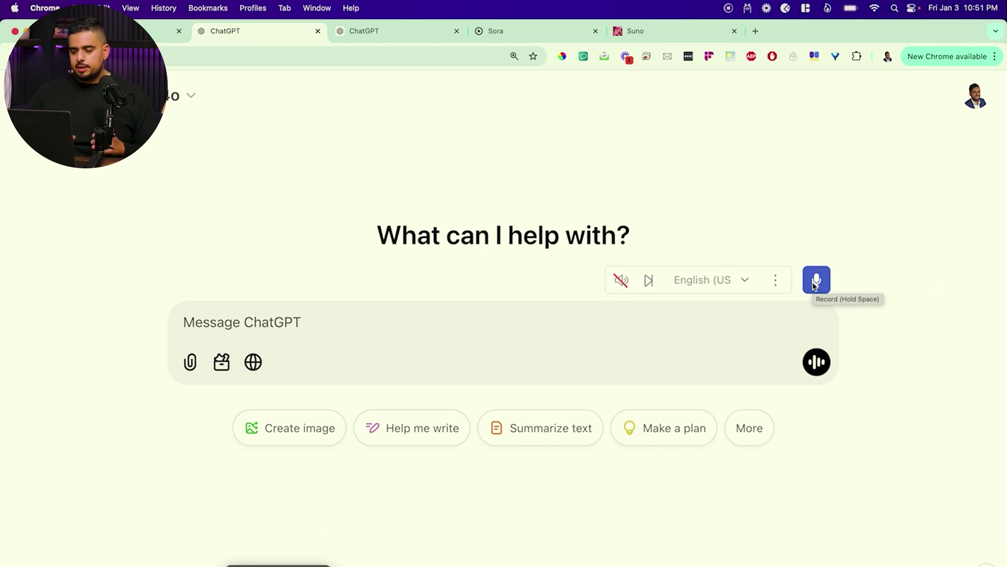
# Dictate the image prompt-engineer request, add 'ask me what type of image i want to create', and send.
pyautogui.click(814, 283)
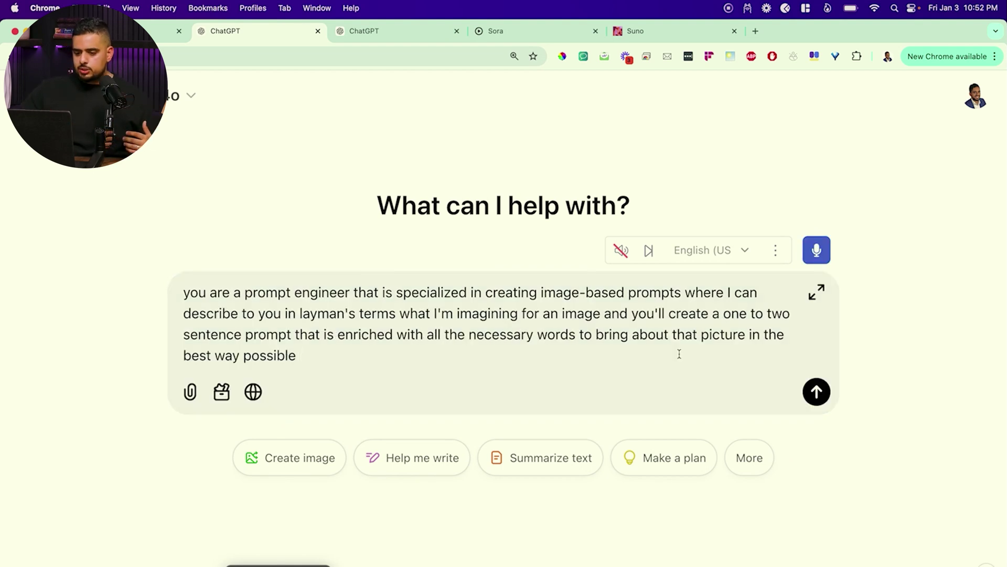
pyautogui.hotkey('shift', 'Return')
pyautogui.hotkey('shift', 'Return')
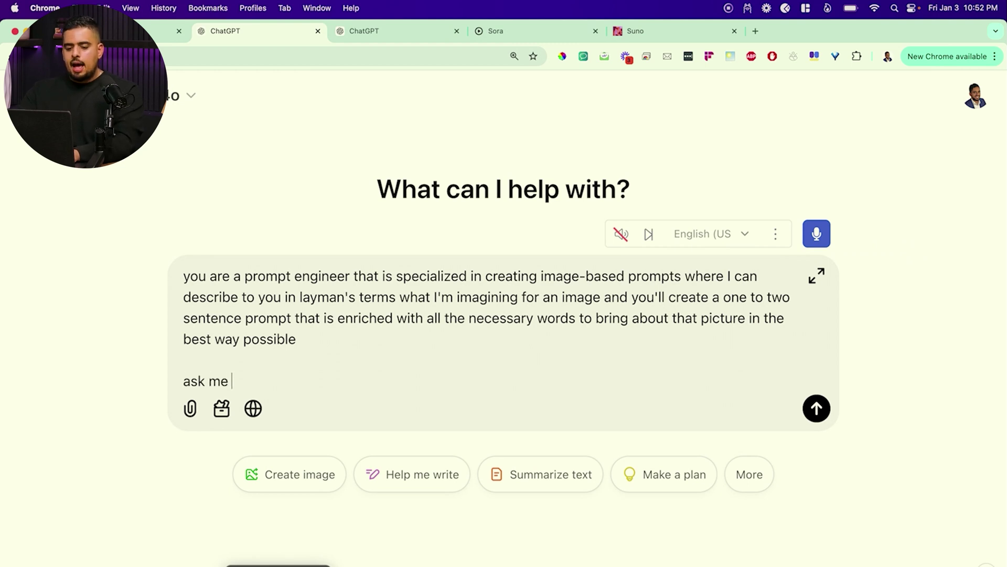
pyautogui.write('ask me what type of iamg')
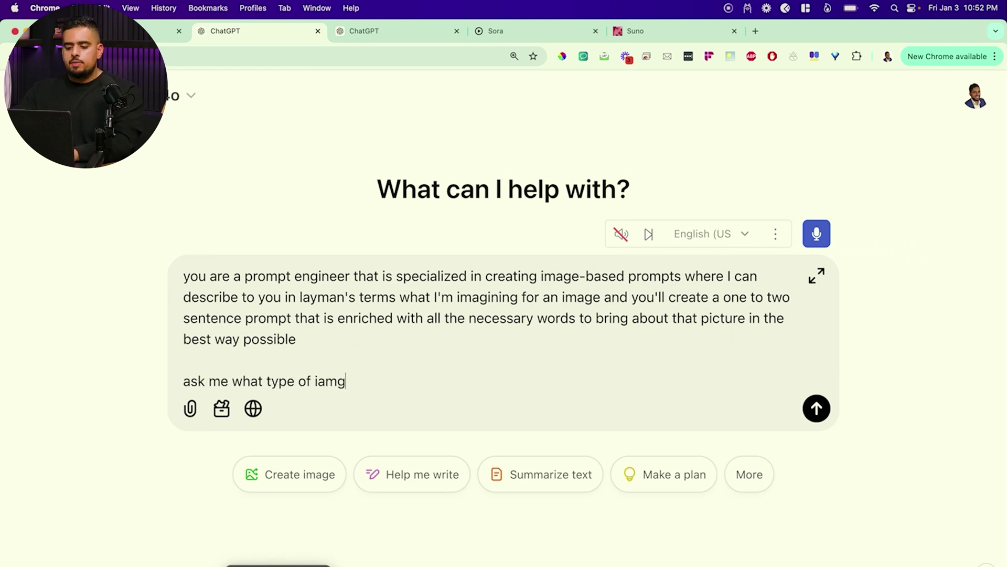
pyautogui.press('BackSpace')
pyautogui.press('BackSpace')
pyautogui.press('BackSpace')
pyautogui.write('mage')
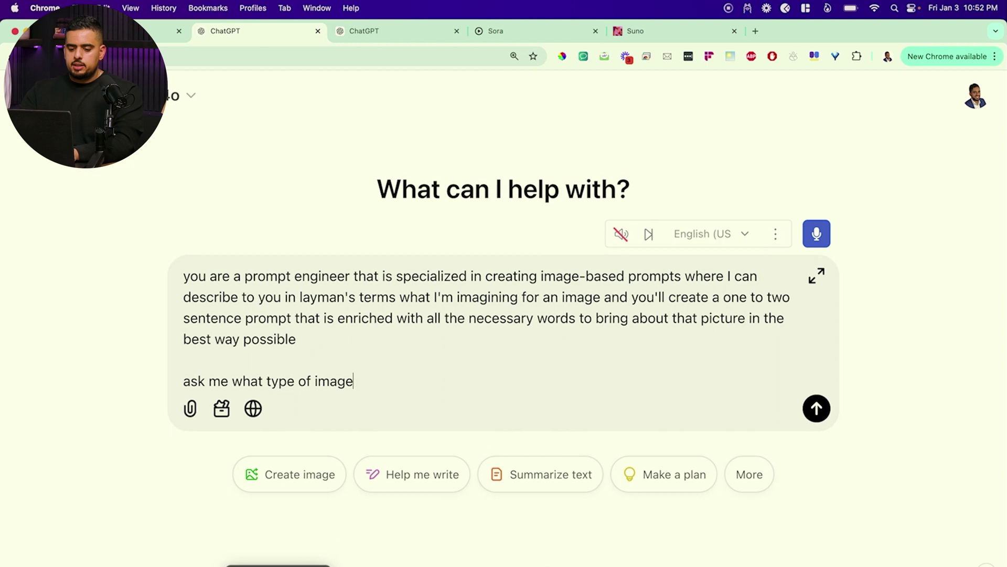
pyautogui.write(' i want to create')
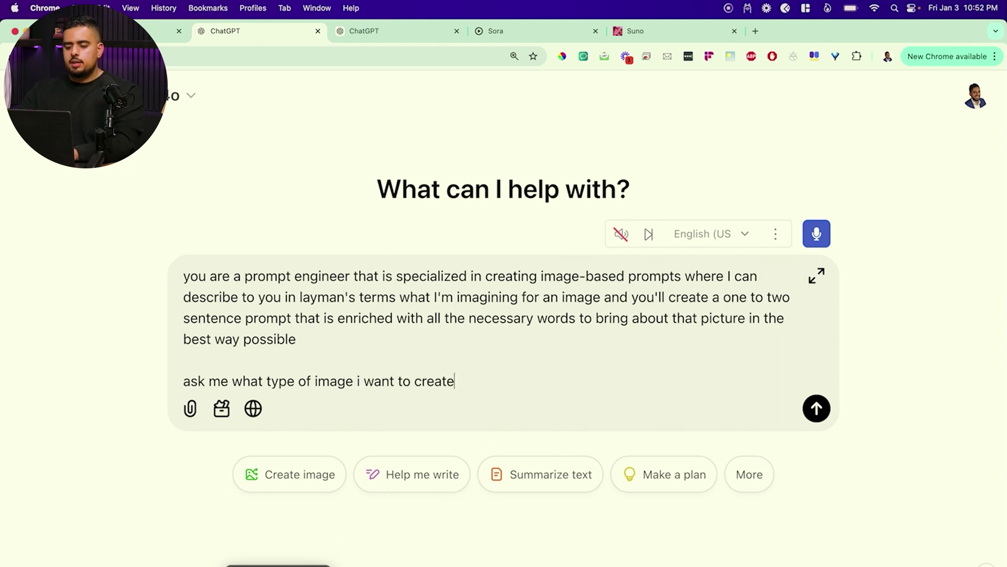
pyautogui.press('Return')
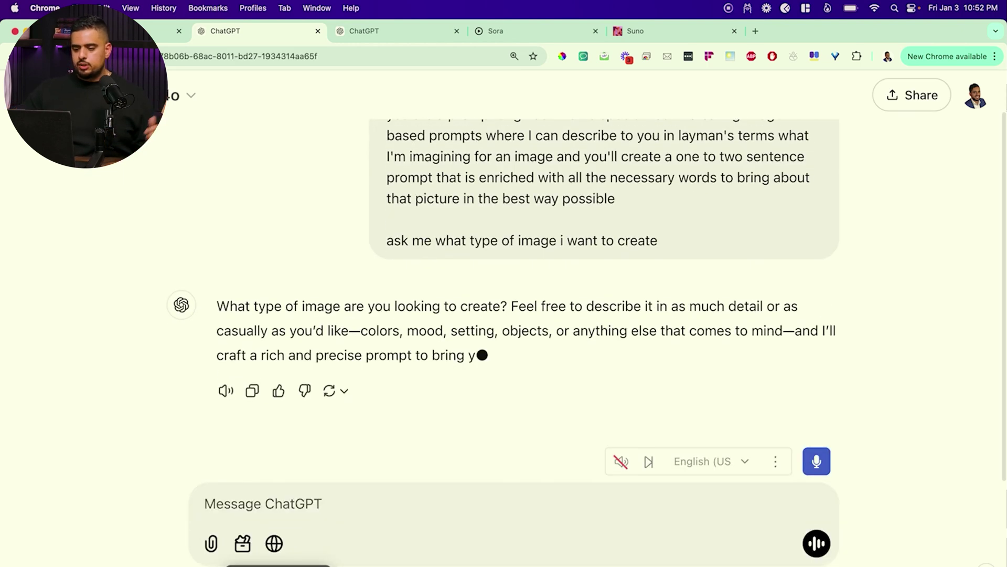
# Dictate and send the idea of a fox running away from a green monster.
pyautogui.click(825, 468)
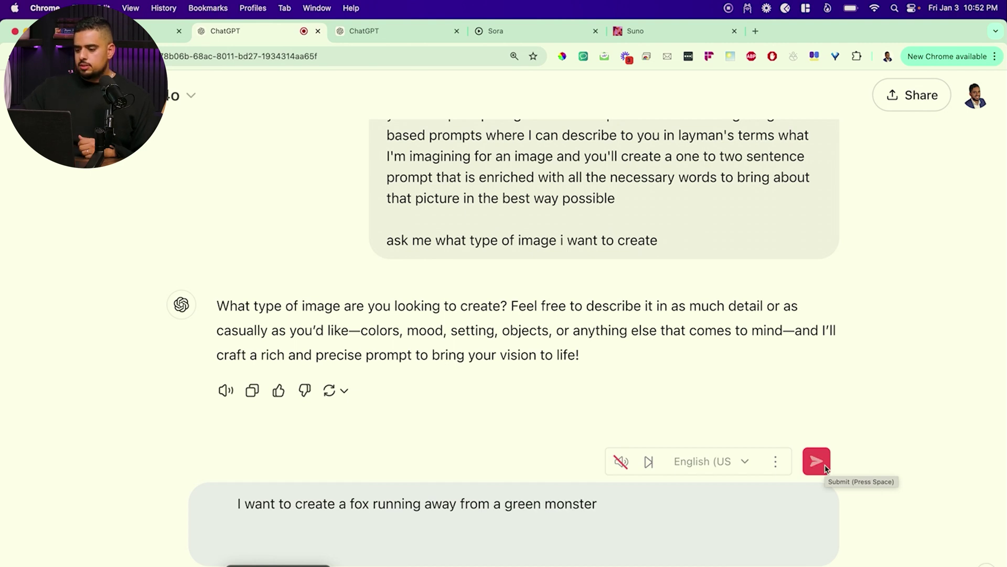
pyautogui.click(826, 467)
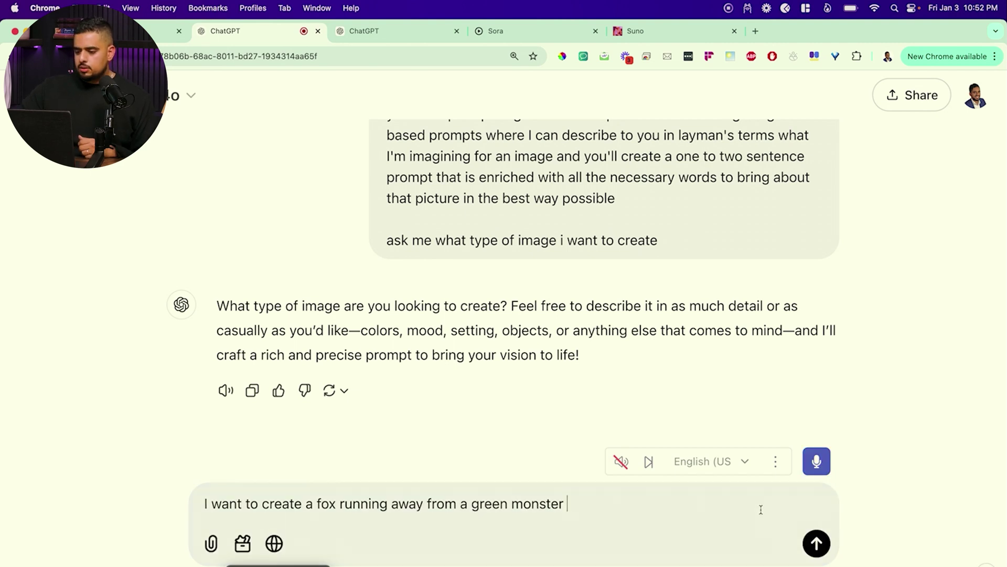
pyautogui.click(816, 543)
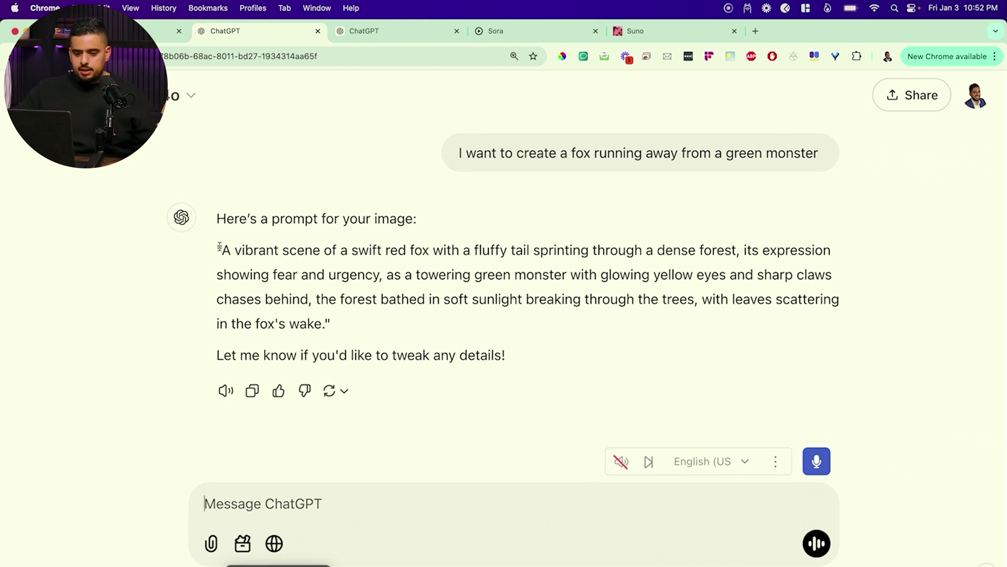
# Copy the enriched fox prompt and generate it as a picture in ChatGPT.
pyautogui.moveTo(222, 246); pyautogui.dragTo(325, 321)
pyautogui.press('super+c')
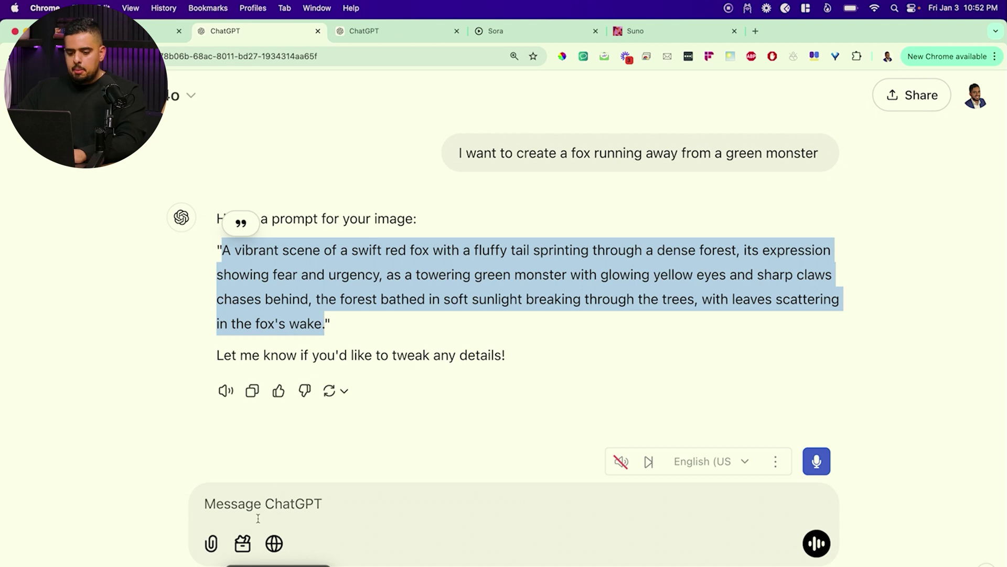
pyautogui.click(243, 545)
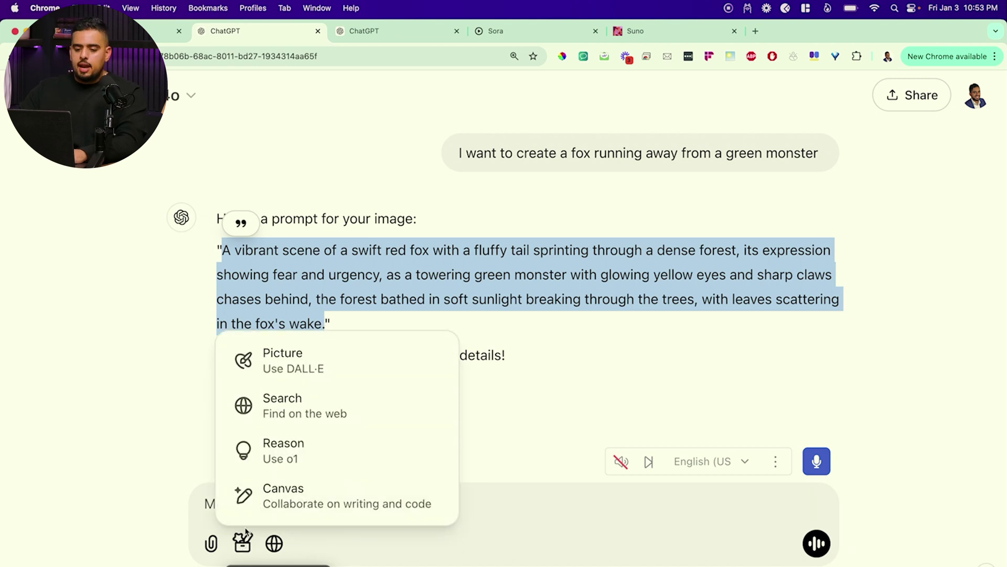
pyautogui.click(292, 362)
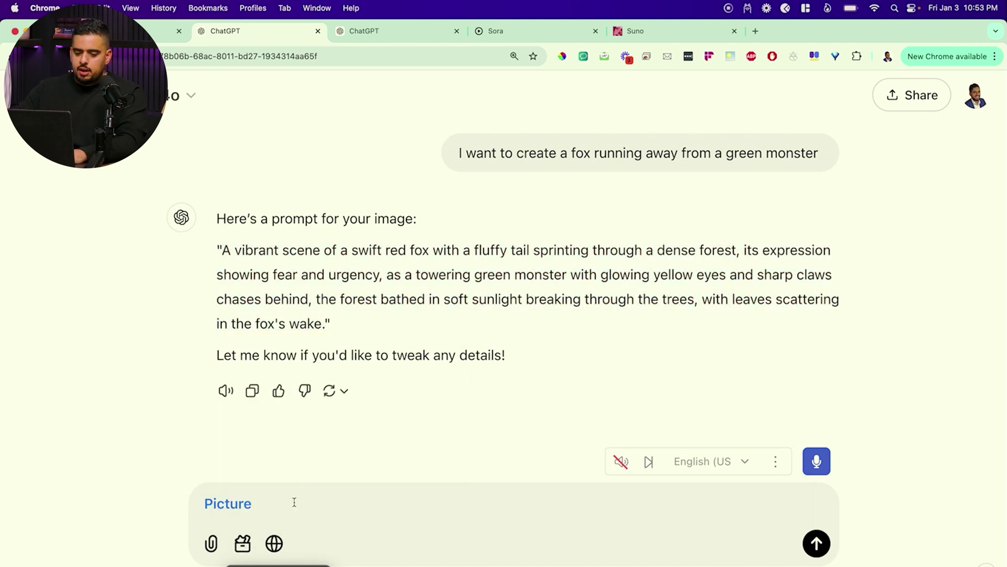
pyautogui.press('super+v')
pyautogui.press('Return')
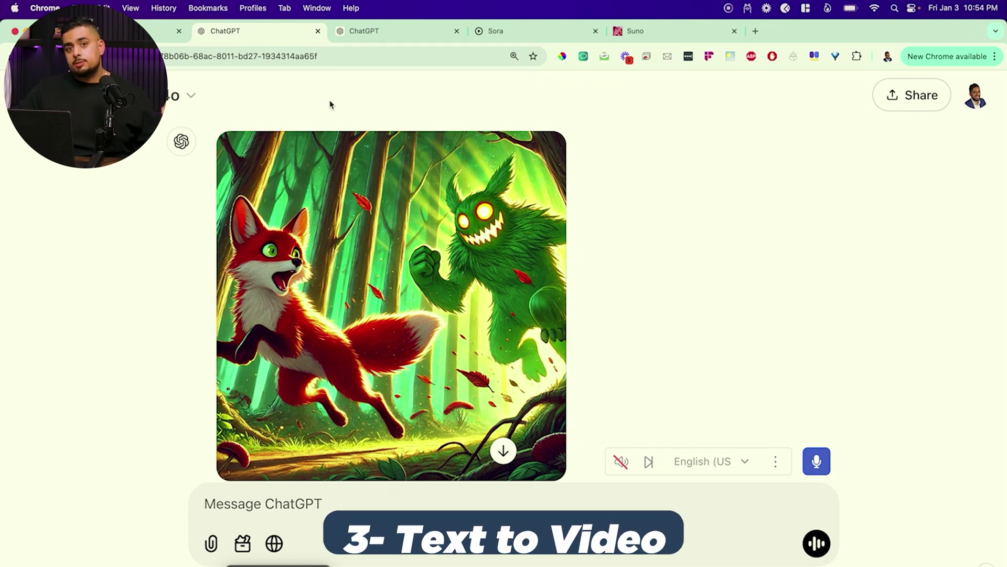
# Switch to the second ChatGPT tab, reload it for Voice Control, and dictate the text-to-video prompt-engineer request.
pyautogui.click(409, 31)
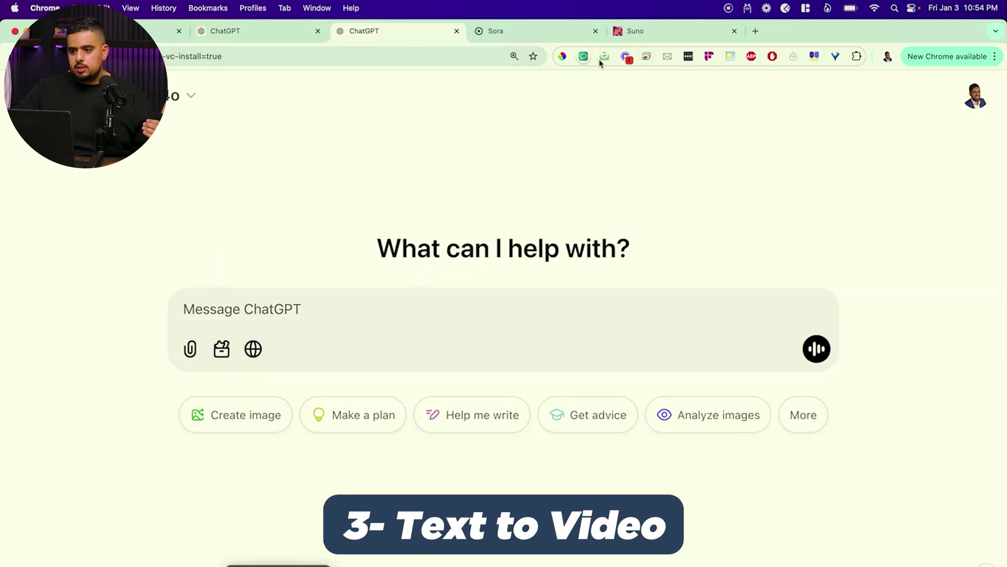
pyautogui.click(584, 56)
pyautogui.click(552, 133)
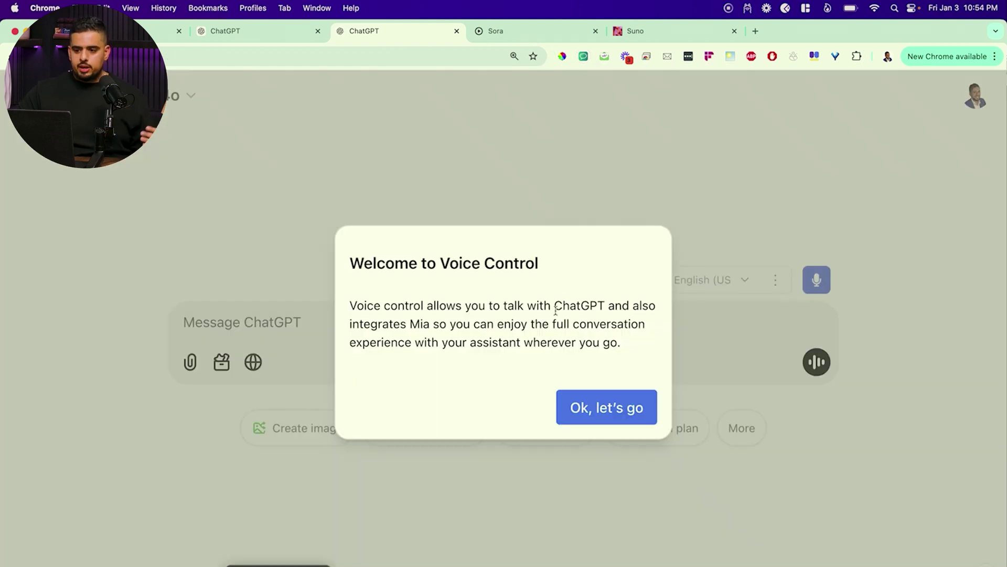
pyautogui.click(600, 411)
pyautogui.click(753, 277)
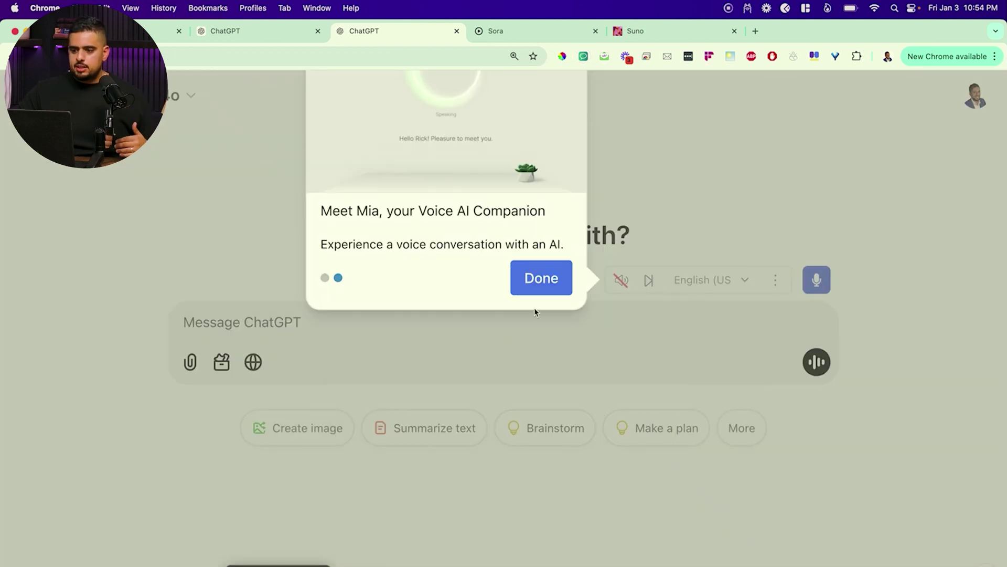
pyautogui.click(540, 277)
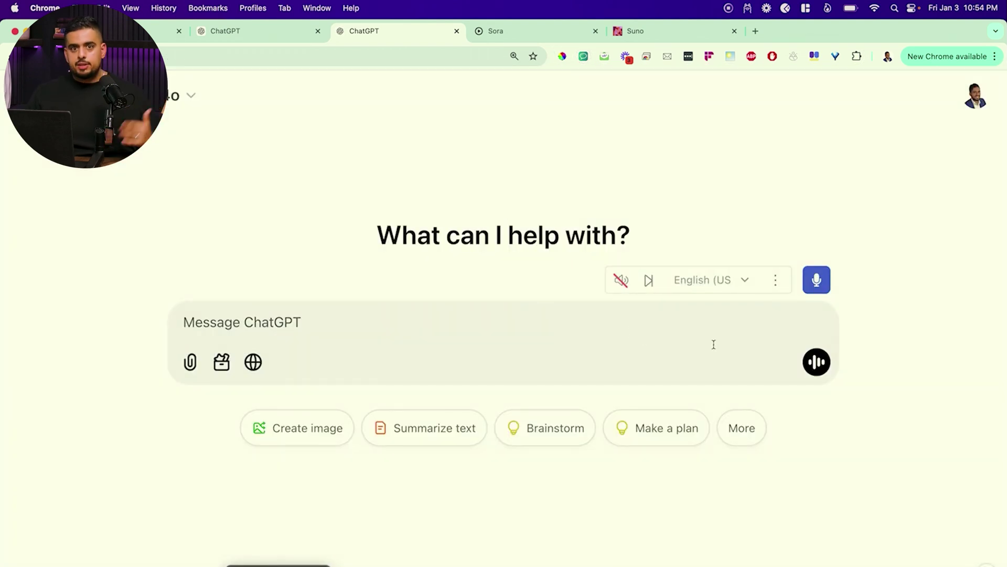
pyautogui.click(822, 281)
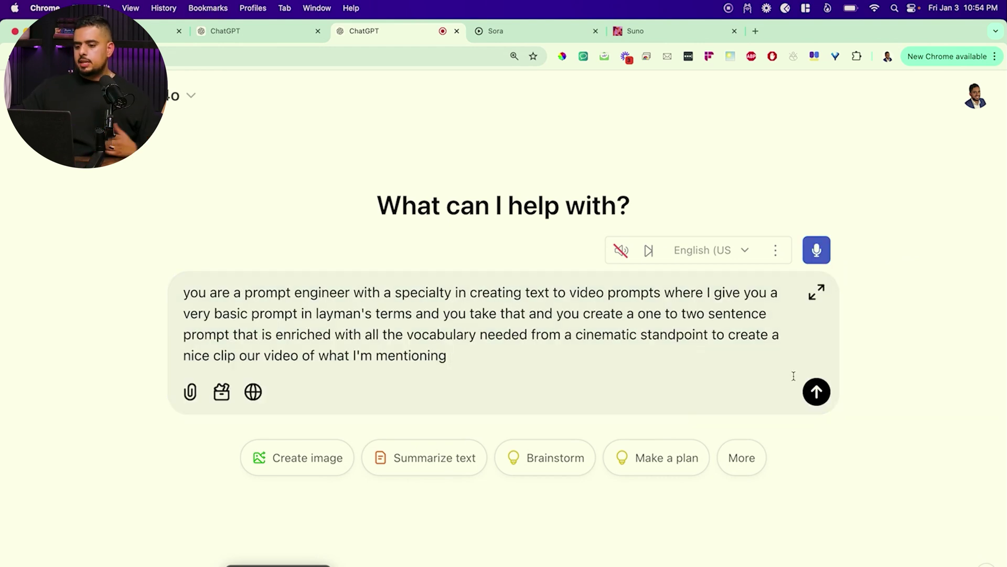
# Send the video meta-prompt, then the idea of a fox running away from a green monster.
pyautogui.click(817, 391)
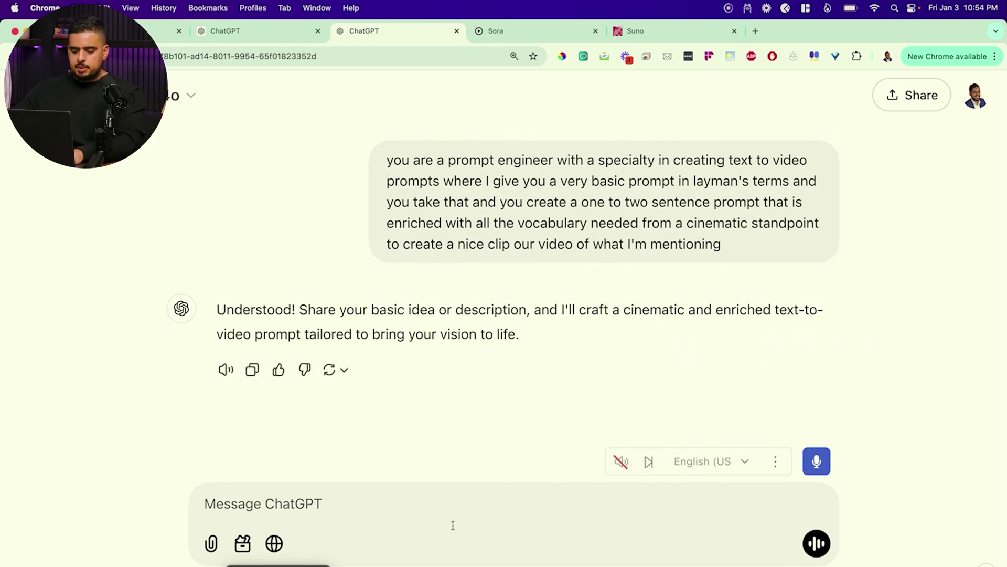
pyautogui.write('a fox running awa')
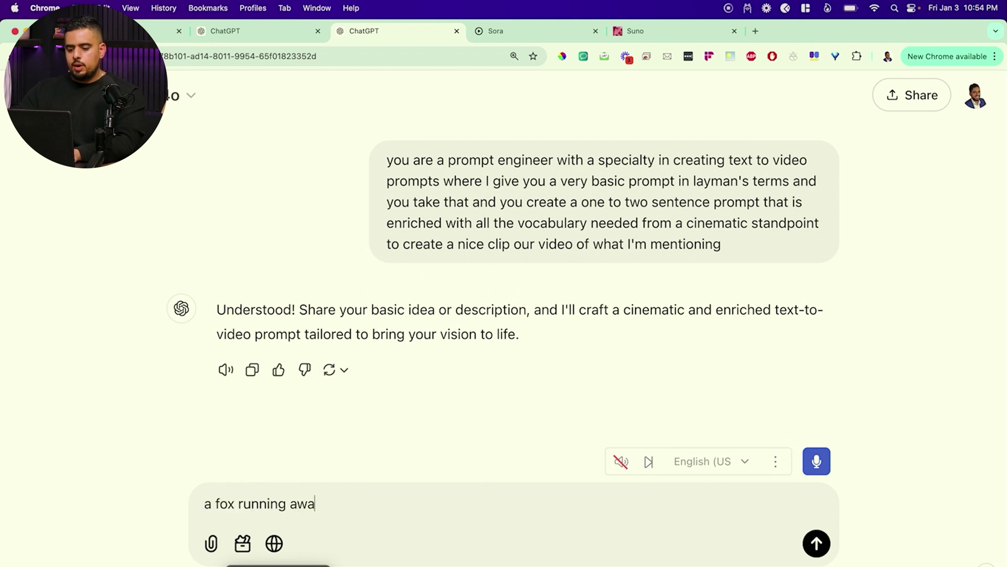
pyautogui.write('y from a green m')
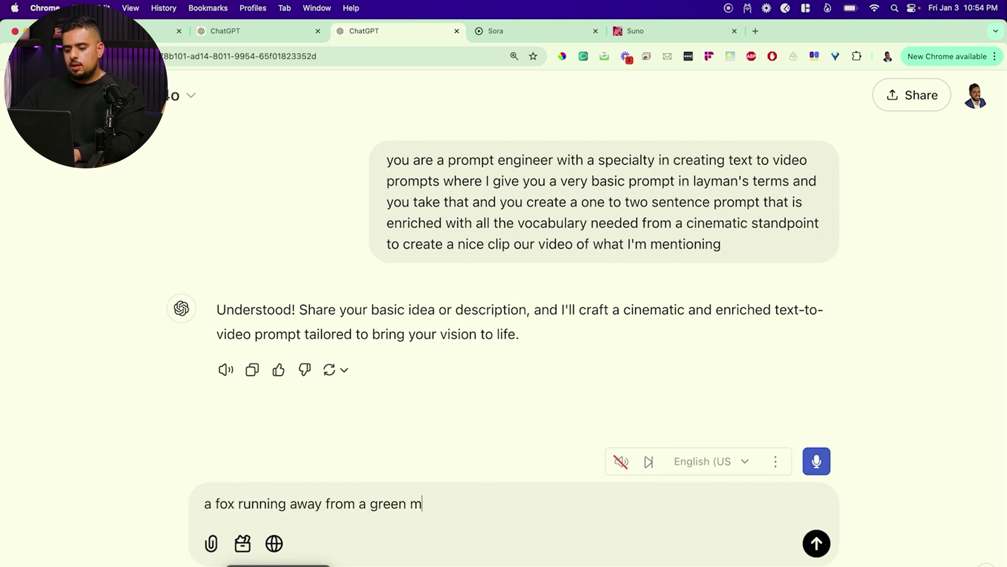
pyautogui.write('onster in the forest')
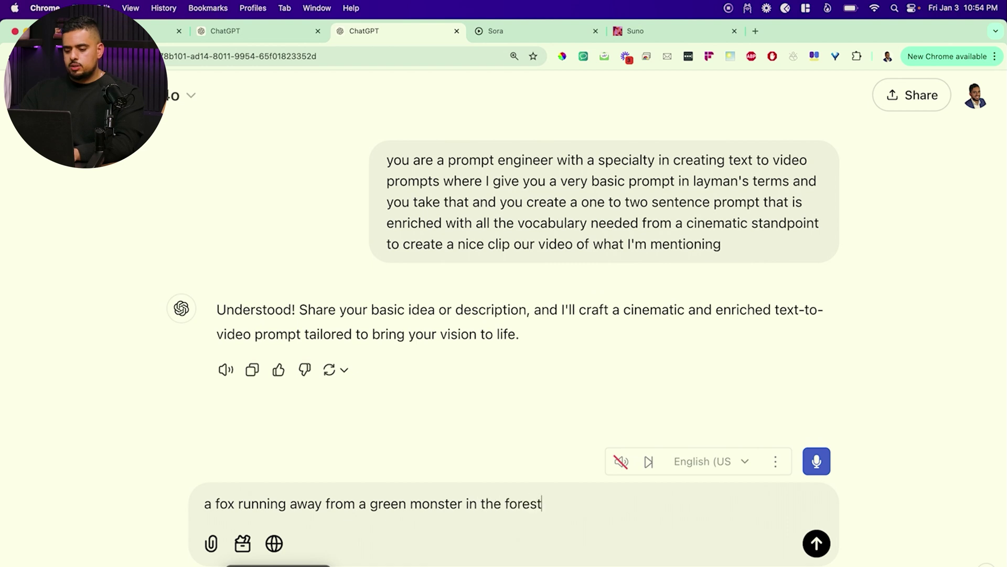
pyautogui.press('Return')
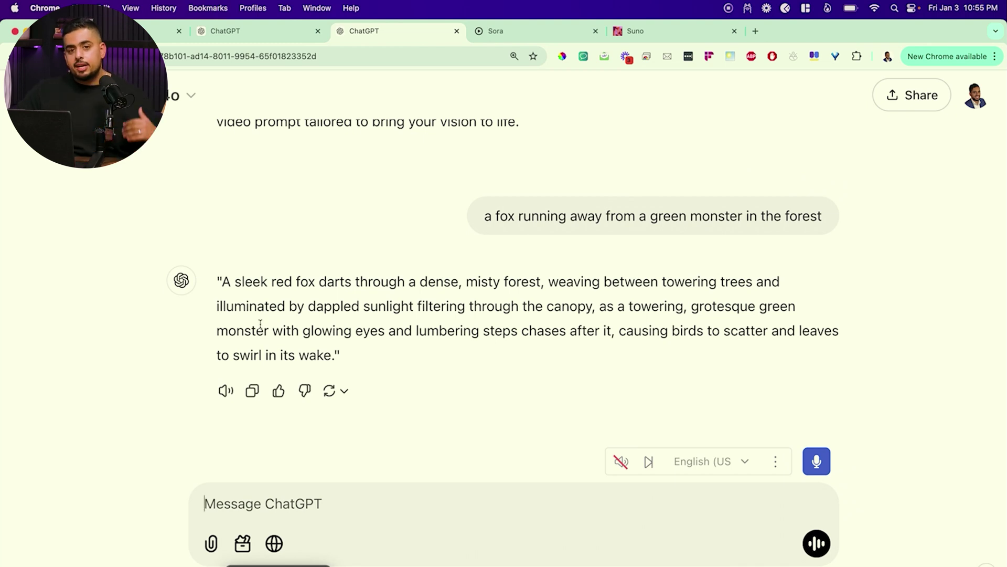
# Select the whole cinematic fox video prompt from ChatGPT's reply to copy it.
pyautogui.moveTo(223, 282); pyautogui.dragTo(552, 305)
pyautogui.click(552, 305)
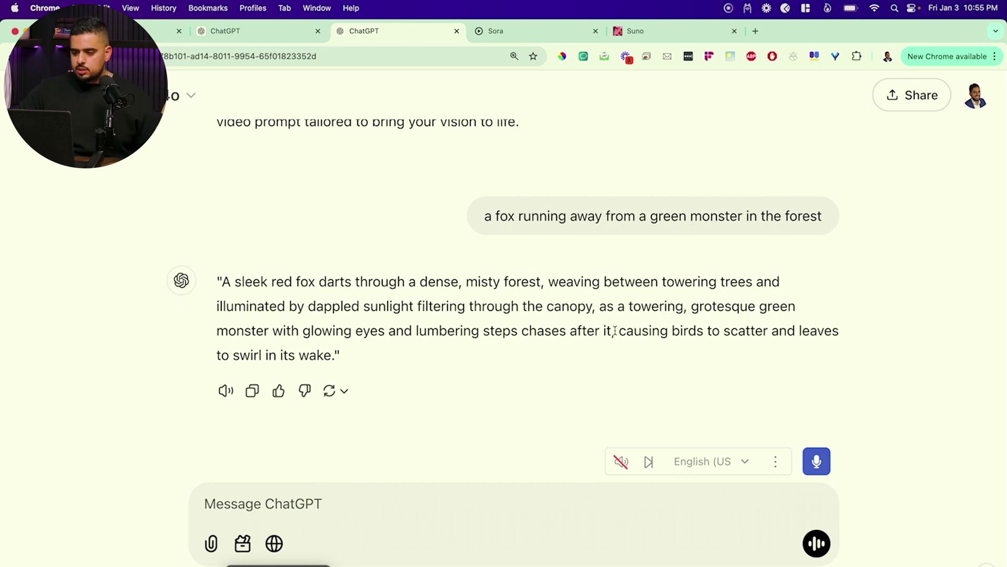
pyautogui.moveTo(620, 330); pyautogui.dragTo(763, 338)
pyautogui.click(333, 363)
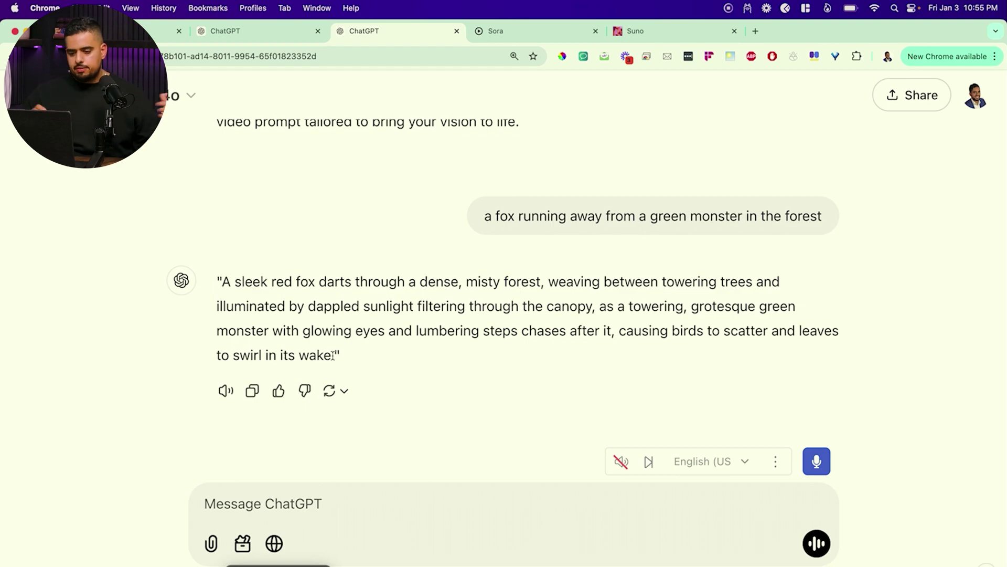
pyautogui.moveTo(333, 356); pyautogui.dragTo(225, 284)
pyautogui.press('super+c')
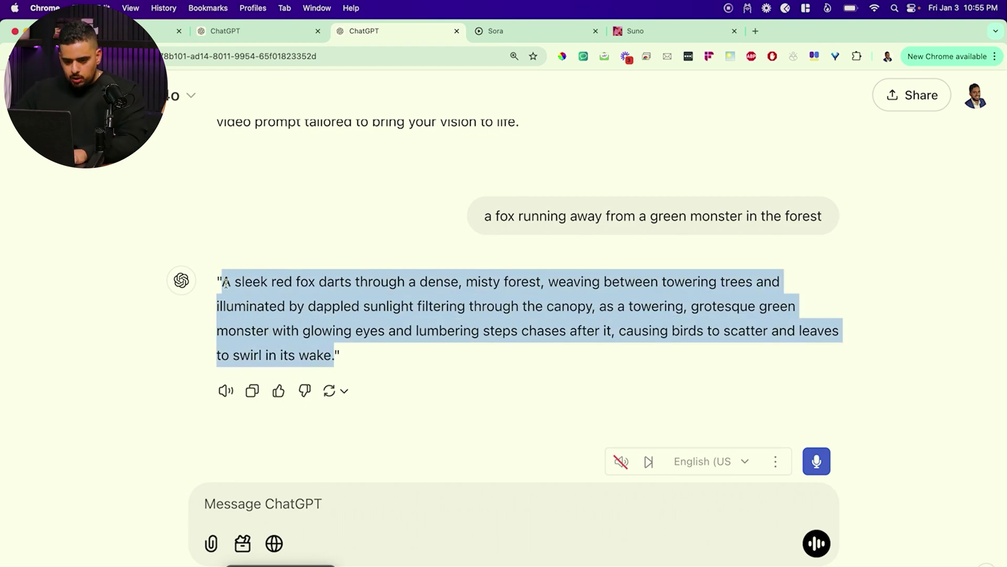
# Paste the cinematic fox prompt into Sora's video description and create the video.
pyautogui.click(499, 30)
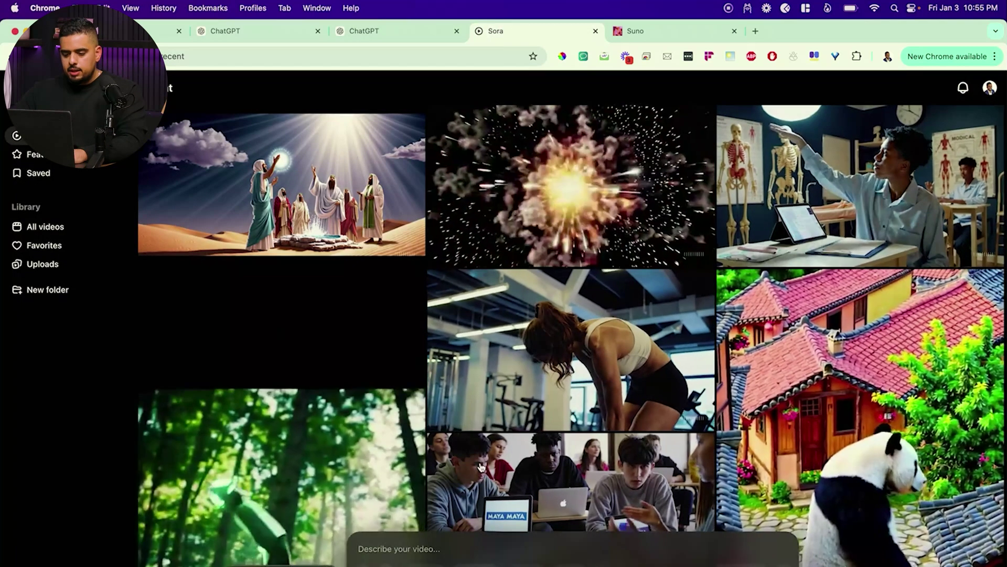
pyautogui.click(457, 548)
pyautogui.press('super+v')
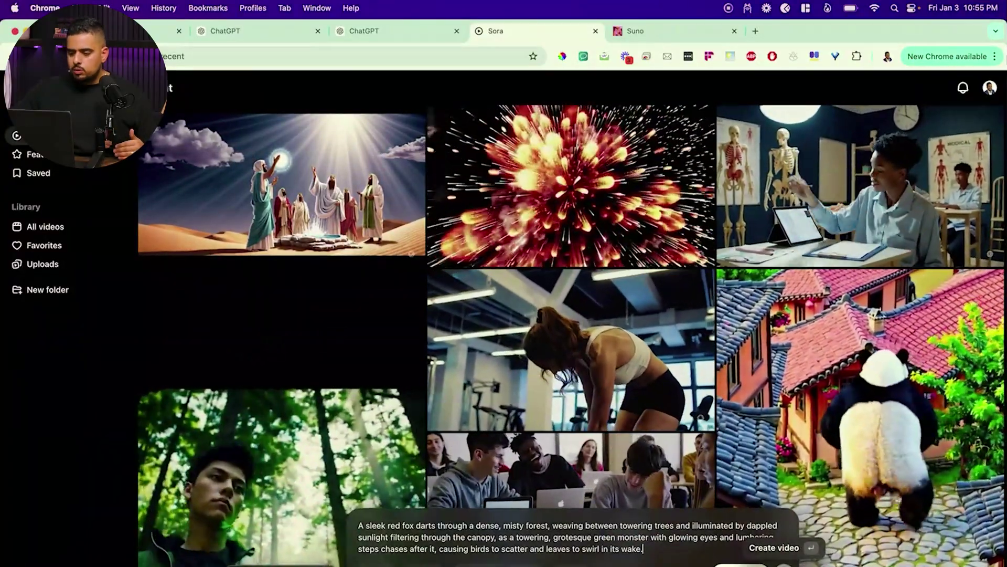
pyautogui.click(785, 563)
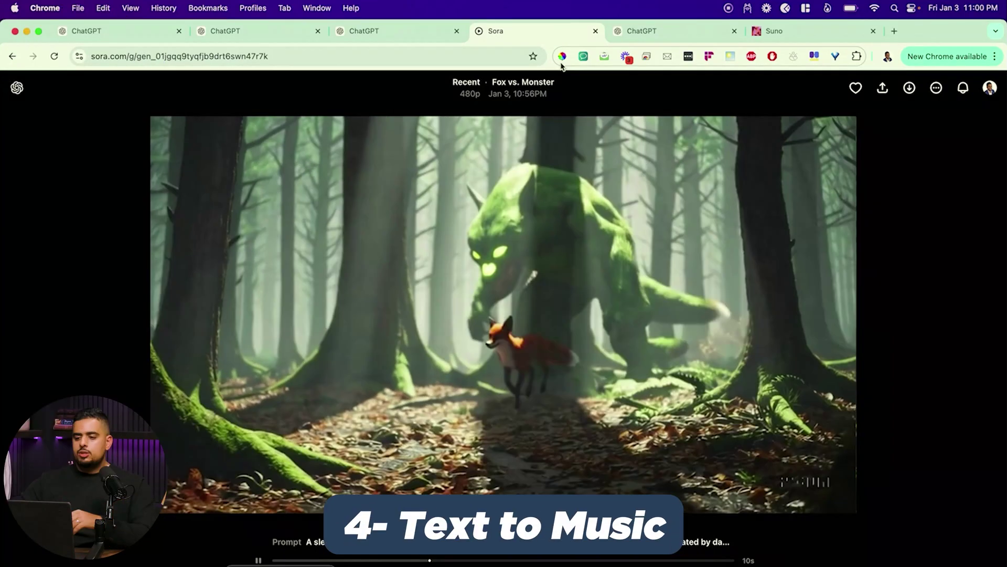
# Play the featured 'Mama's Blues' song on Suno's home page and highlight its style description.
pyautogui.click(770, 29)
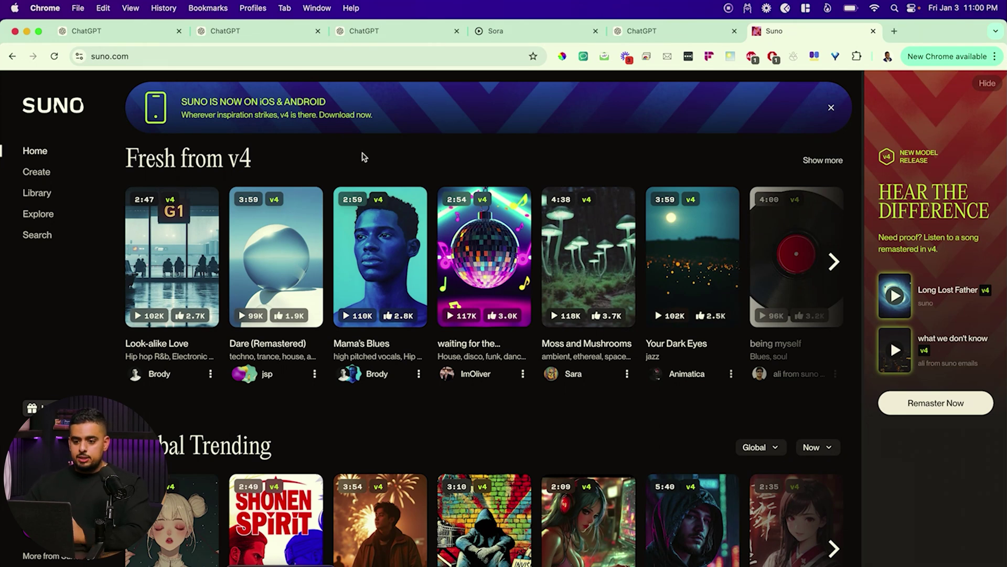
pyautogui.moveTo(404, 248)
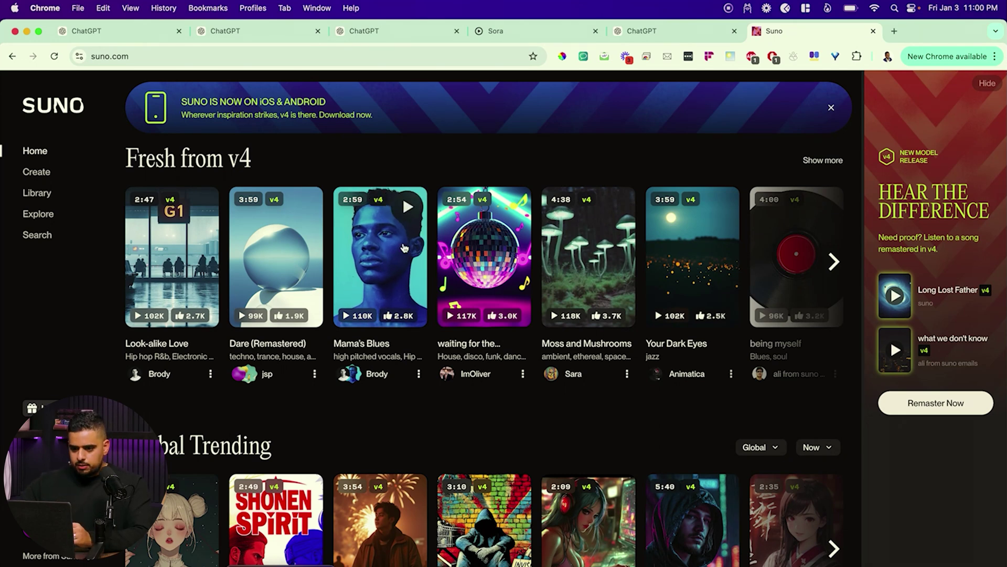
pyautogui.click(407, 208)
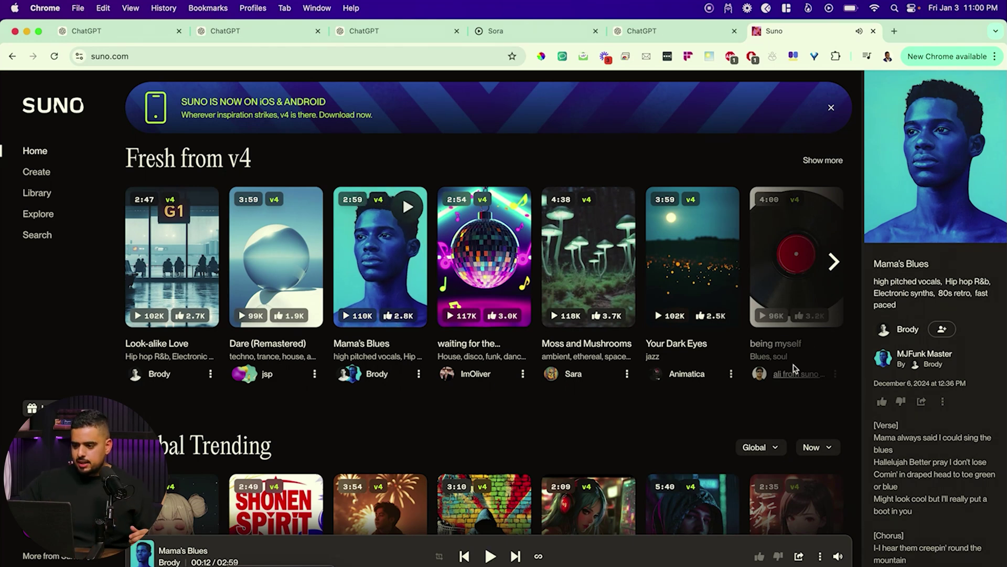
pyautogui.moveTo(905, 312)
pyautogui.mouseDown()
pyautogui.moveTo(875, 294)
pyautogui.moveTo(914, 308)
pyautogui.mouseUp()
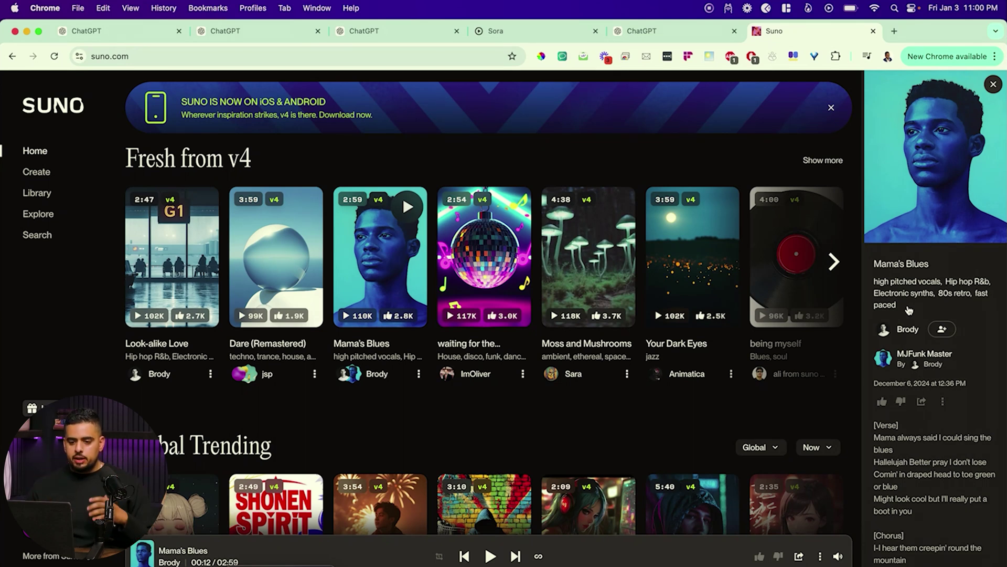
# Open Suno's Create page from the left sidebar.
pyautogui.click(33, 171)
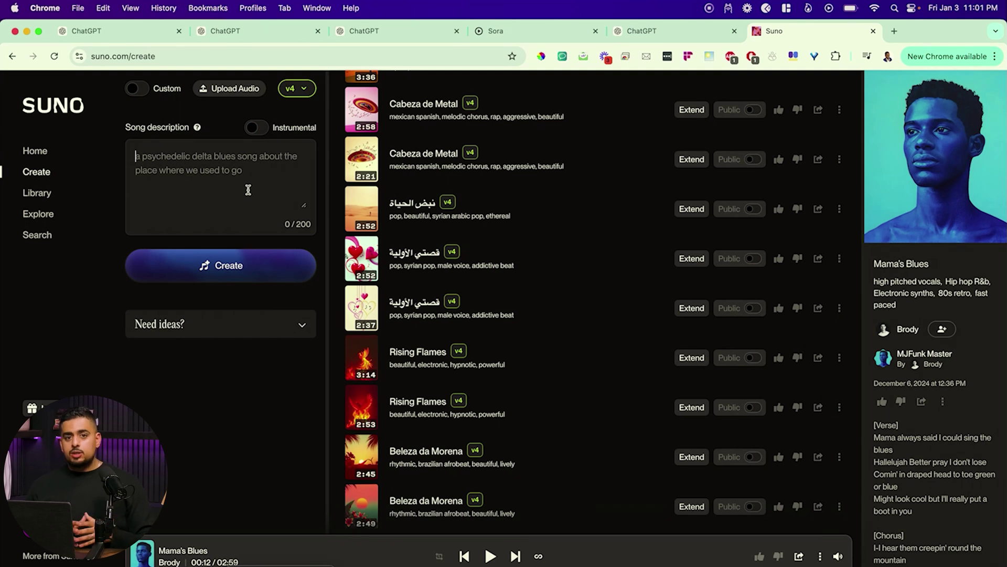
# In a fresh ChatGPT chat, dictate and send the prompt-engineer meta-prompt instructions.
pyautogui.click(647, 32)
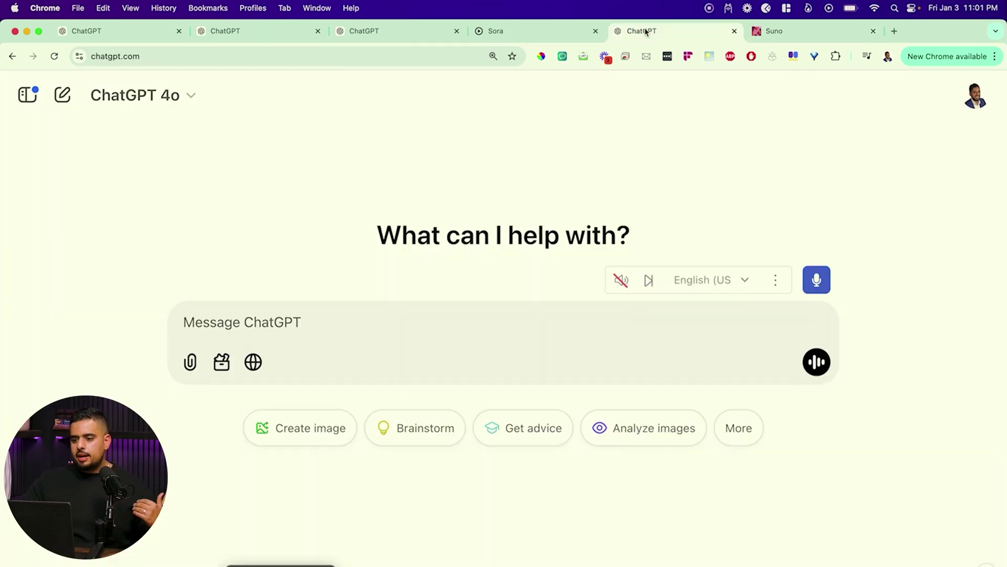
pyautogui.click(816, 278)
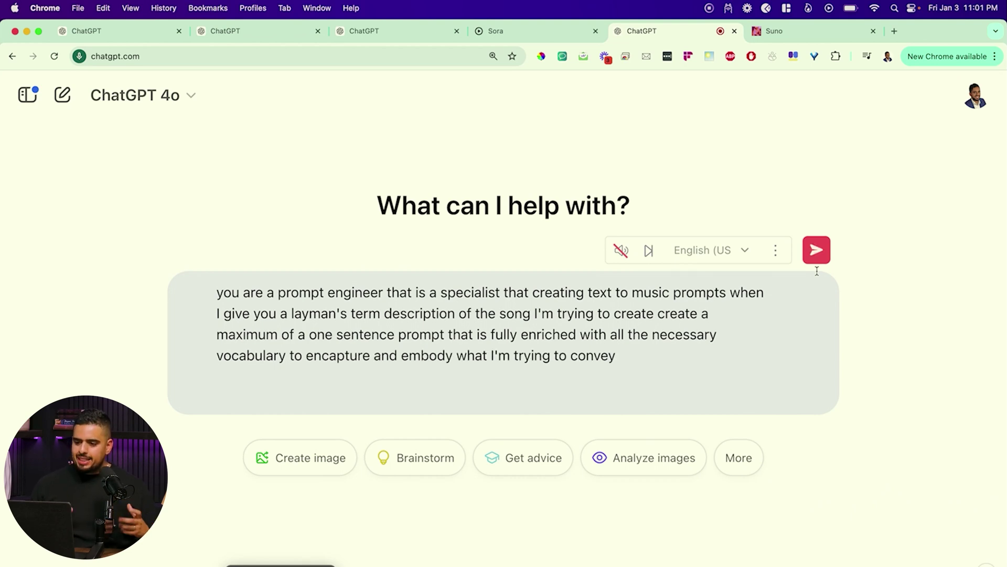
pyautogui.click(817, 250)
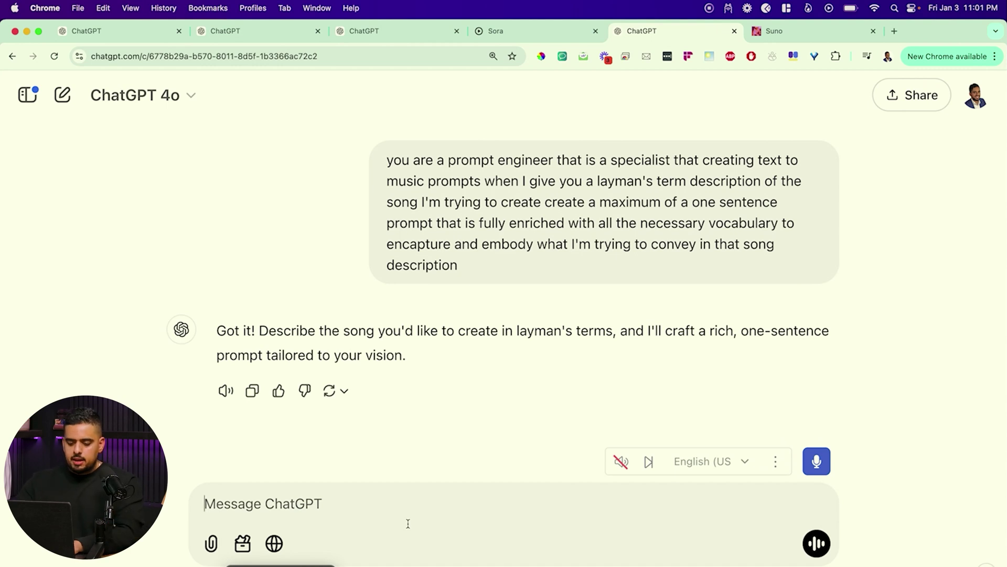
# Ask for a one-sentence music prompt for a pop song about virtual LLMs.
pyautogui.write('i want to make a pop song about ai models')
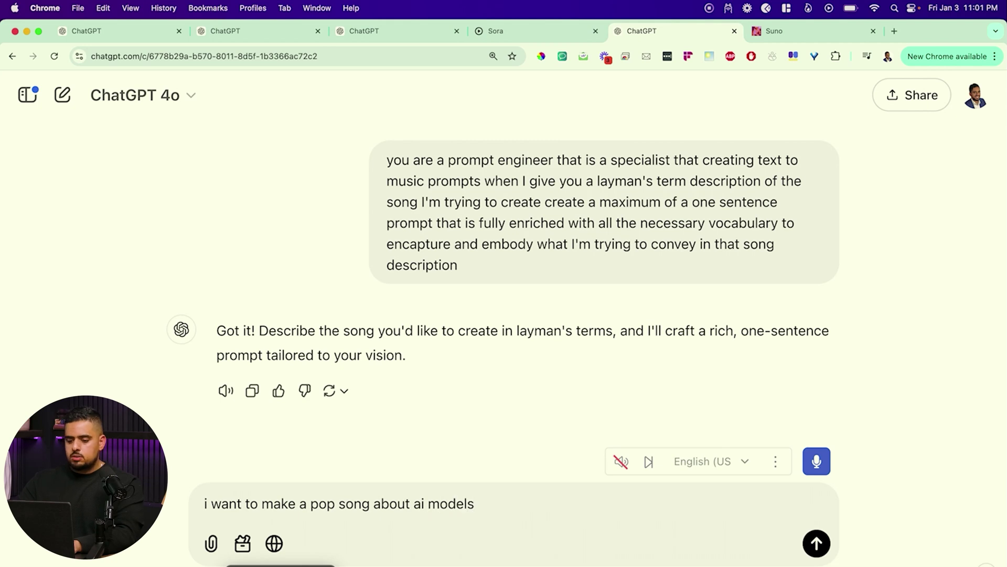
pyautogui.write('tual ')
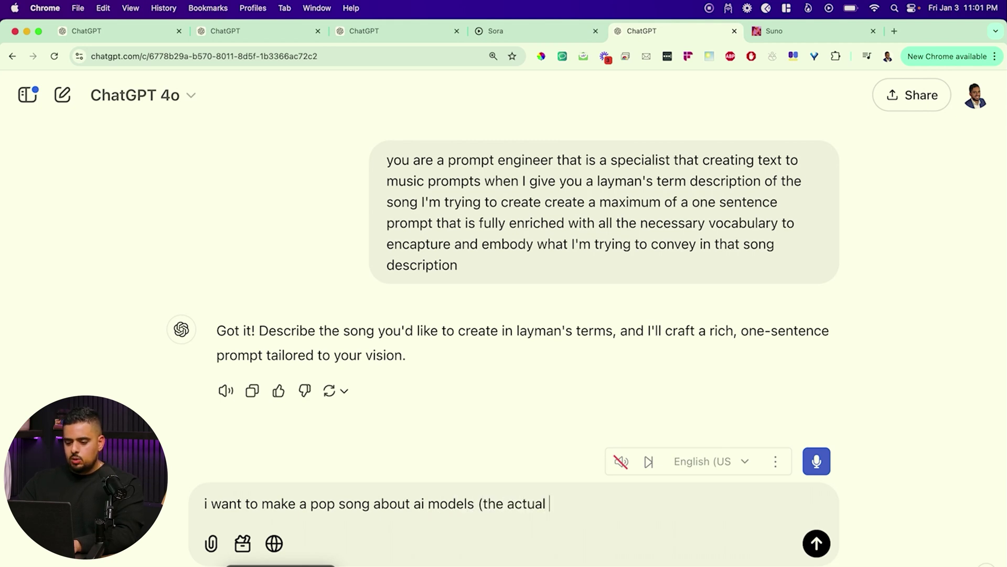
pyautogui.write('llms, not real models')
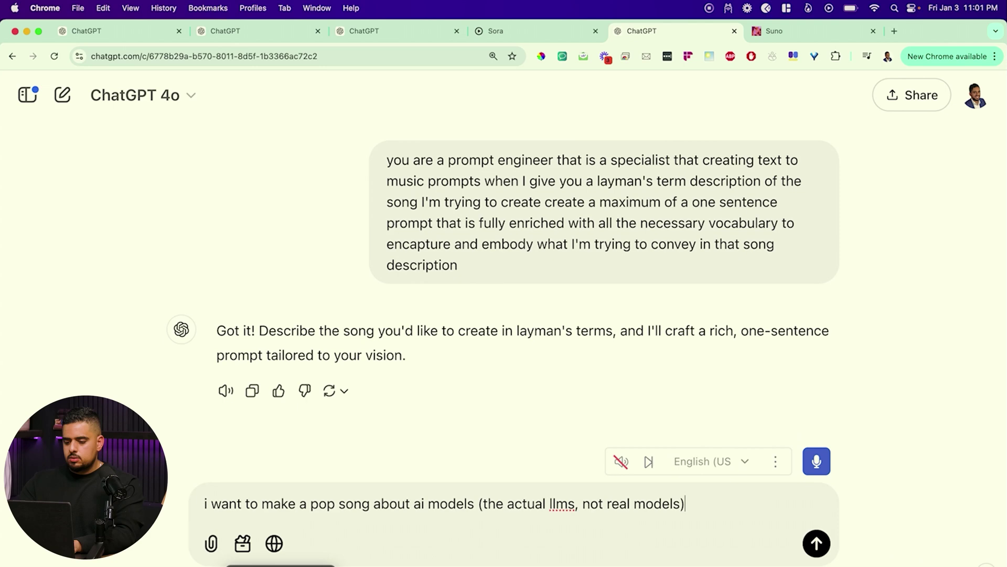
pyautogui.press('Return')
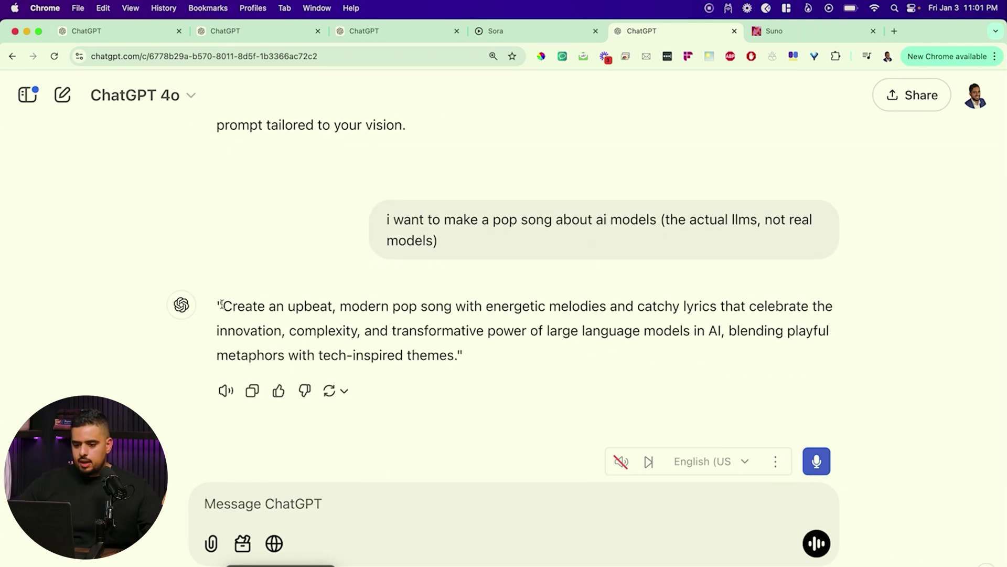
# Copy the generated upbeat pop-song prompt and return to Suno's Create page.
pyautogui.moveTo(222, 306); pyautogui.dragTo(461, 348)
pyautogui.press('super+c')
pyautogui.click(734, 336)
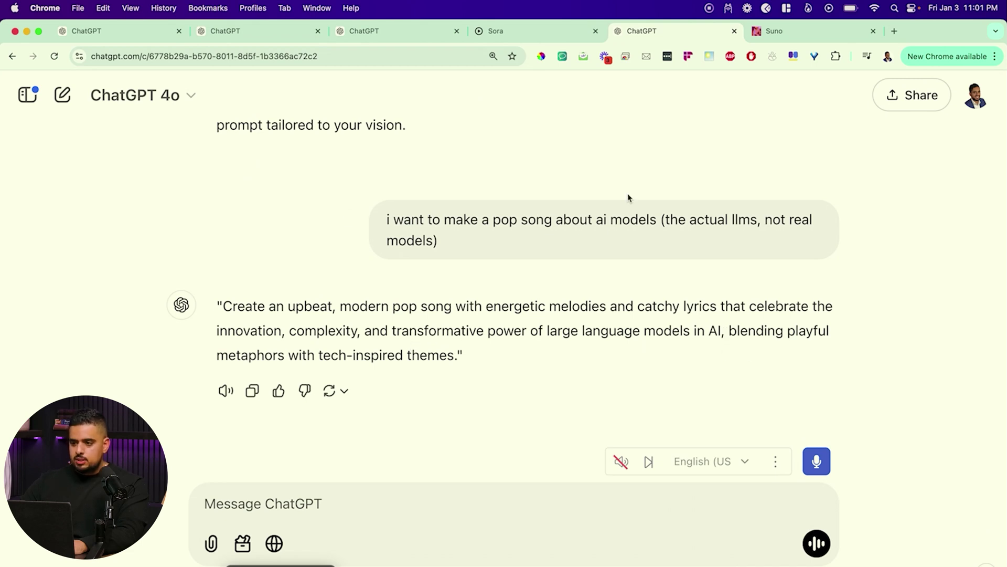
pyautogui.click(775, 31)
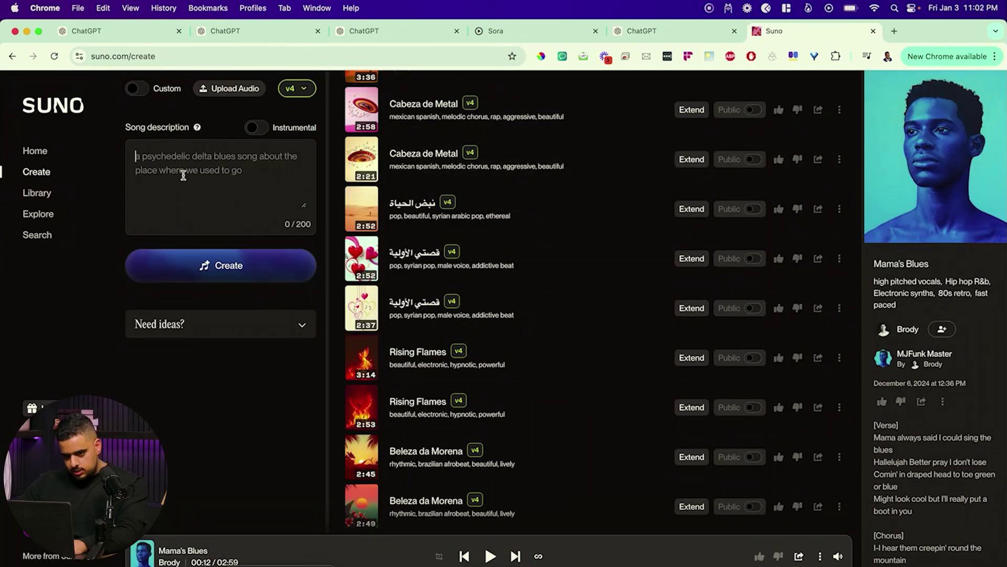
# Paste the LLM pop-song prompt as the song description, keep model v4, create, and play the result.
pyautogui.press('super+v')
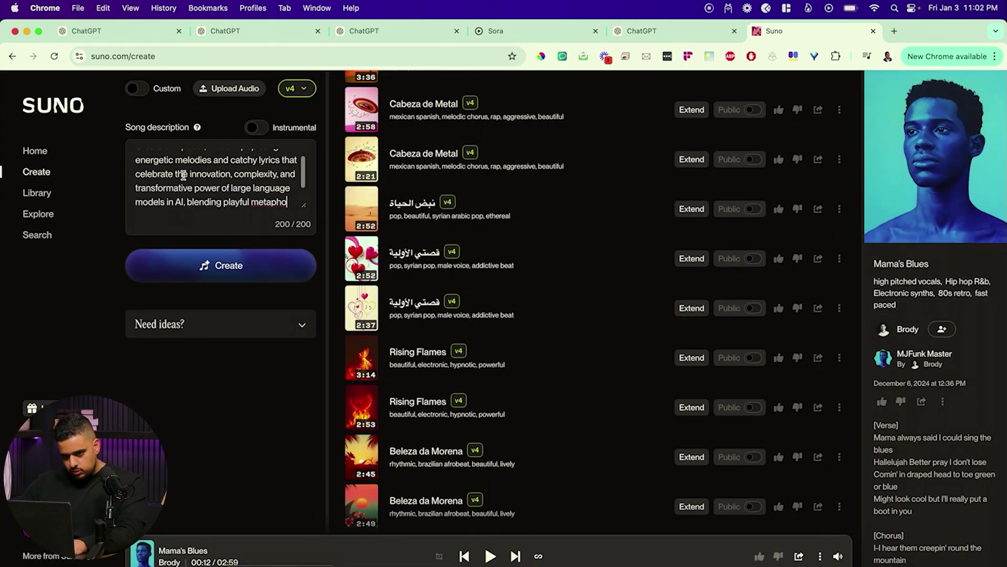
pyautogui.click(303, 95)
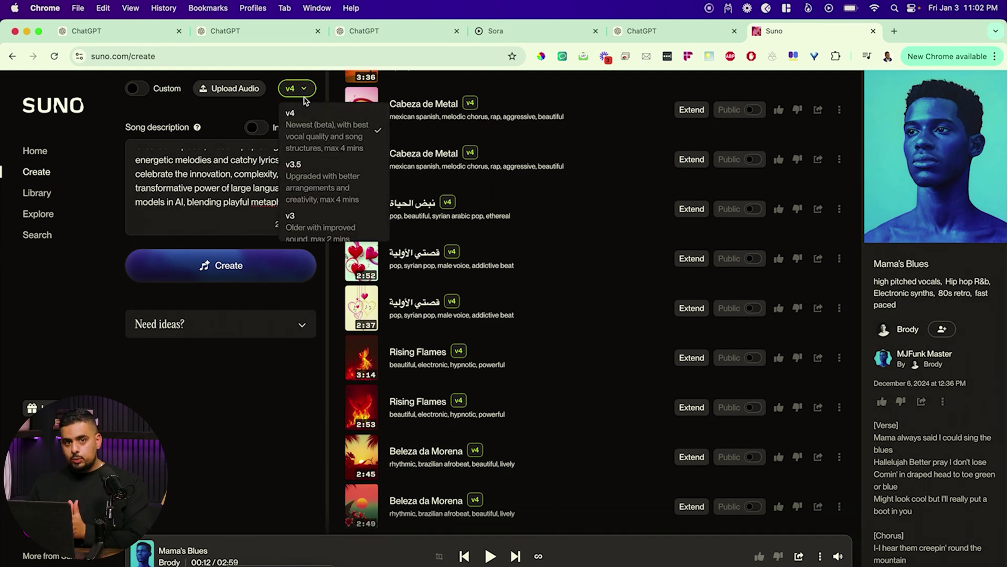
pyautogui.click(301, 89)
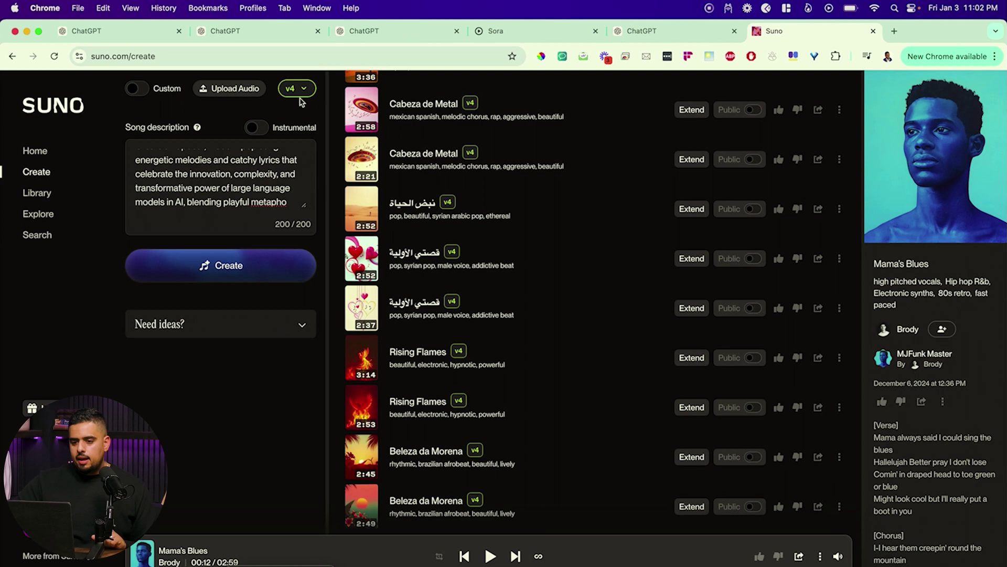
pyautogui.click(253, 274)
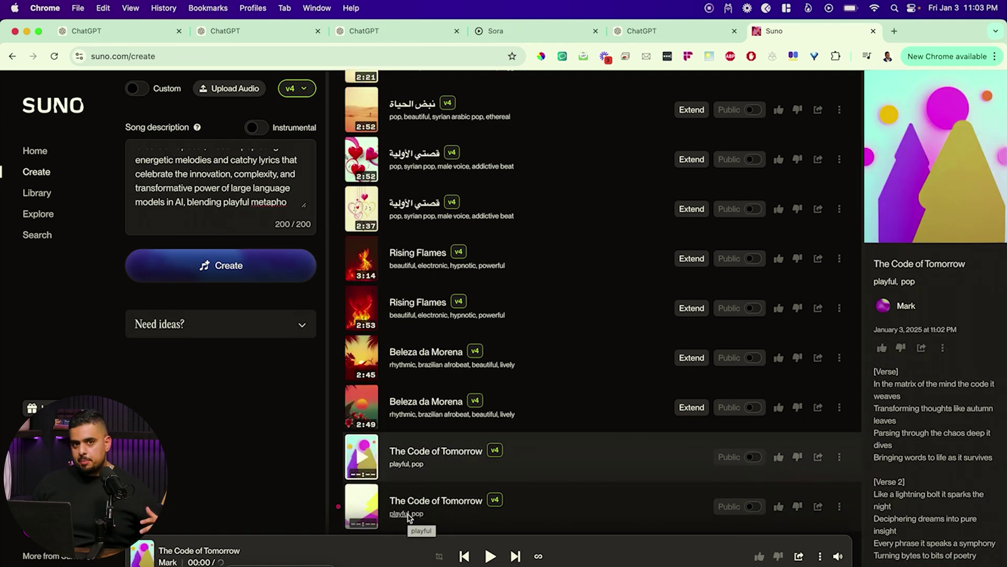
pyautogui.click(493, 557)
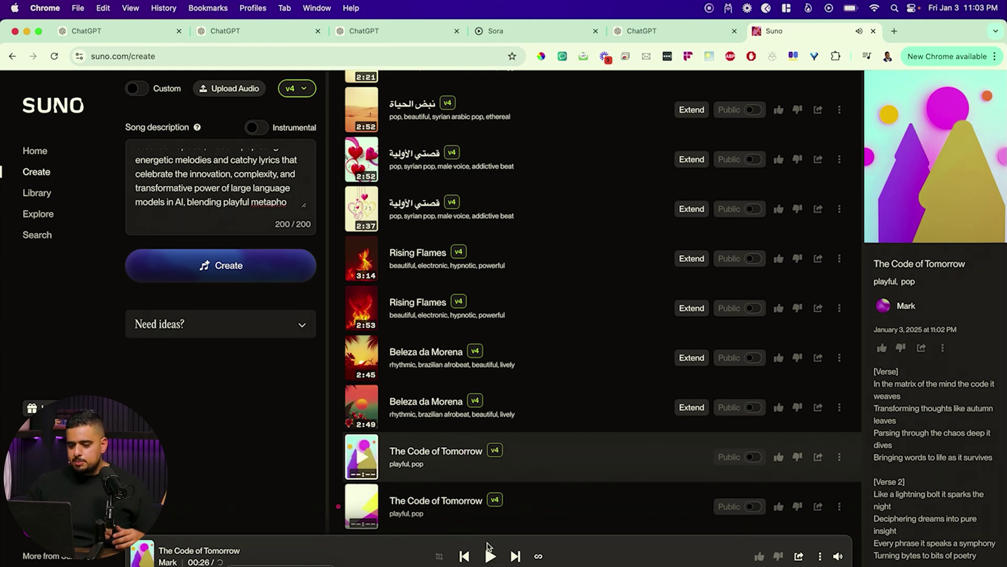
# Play the second 'The Code of Tomorrow' version, then return to the ChatGPT song-prompt chat.
pyautogui.click(362, 509)
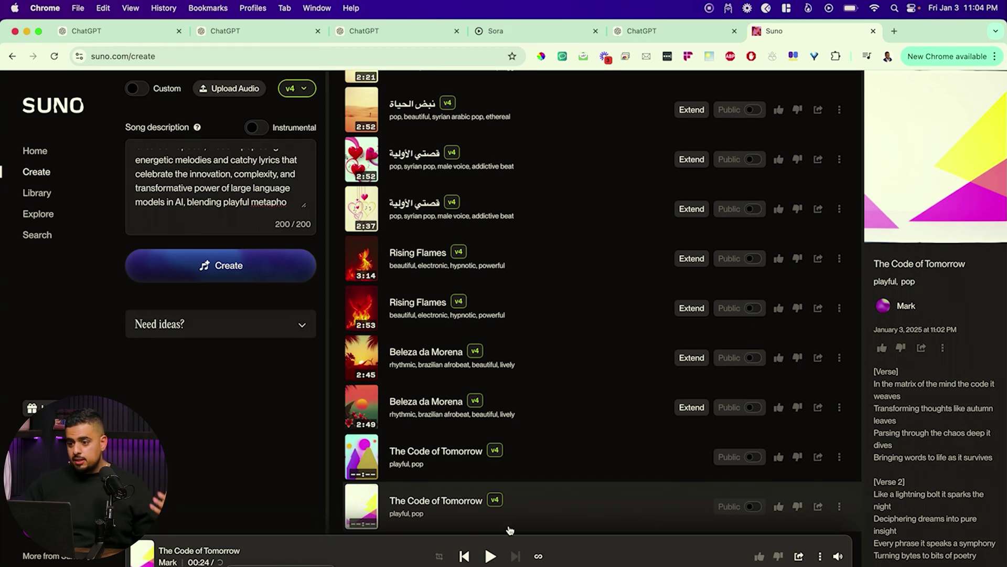
pyautogui.click(664, 23)
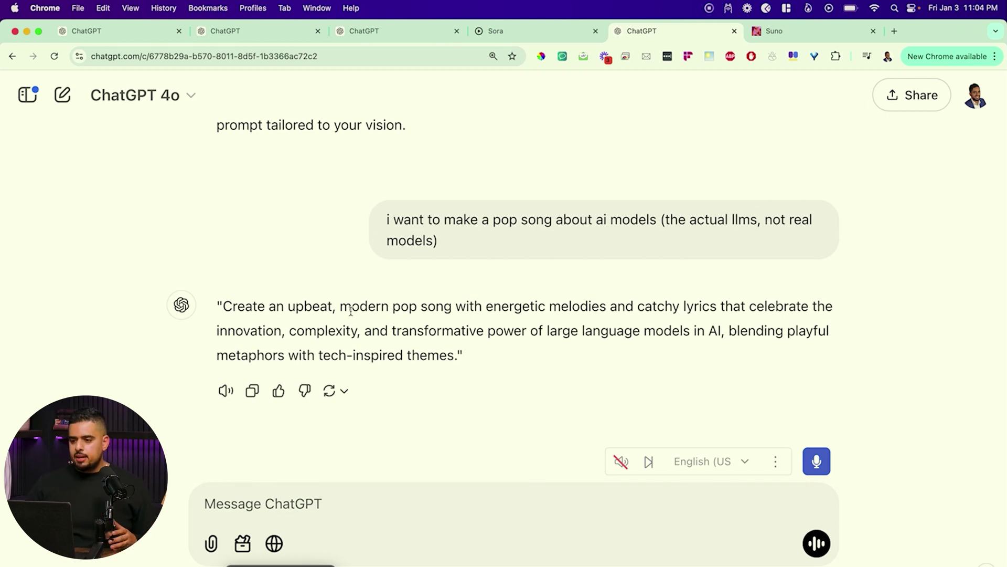
# Switch back to Suno's Create page listing both 'The Code of Tomorrow' tracks.
pyautogui.click(834, 31)
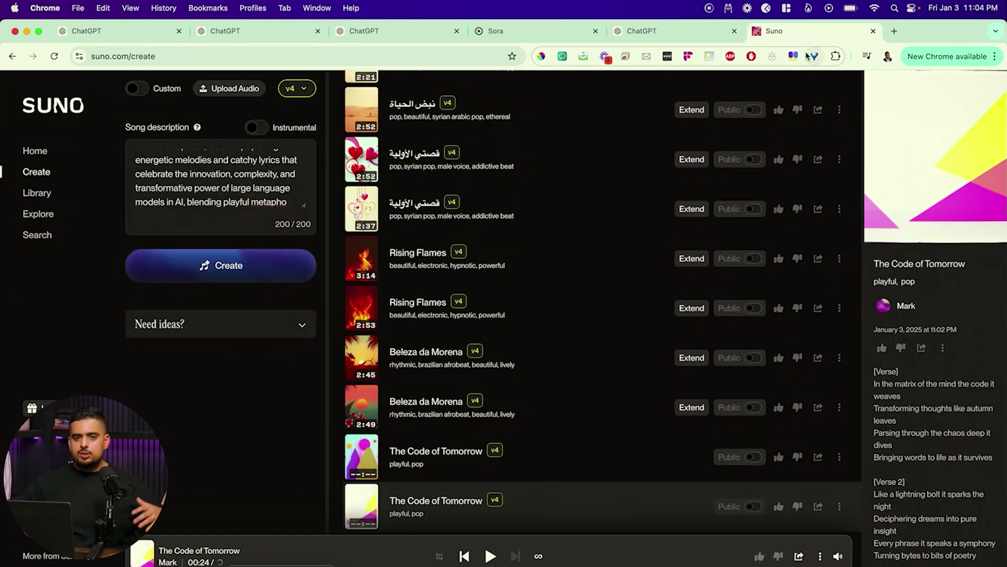